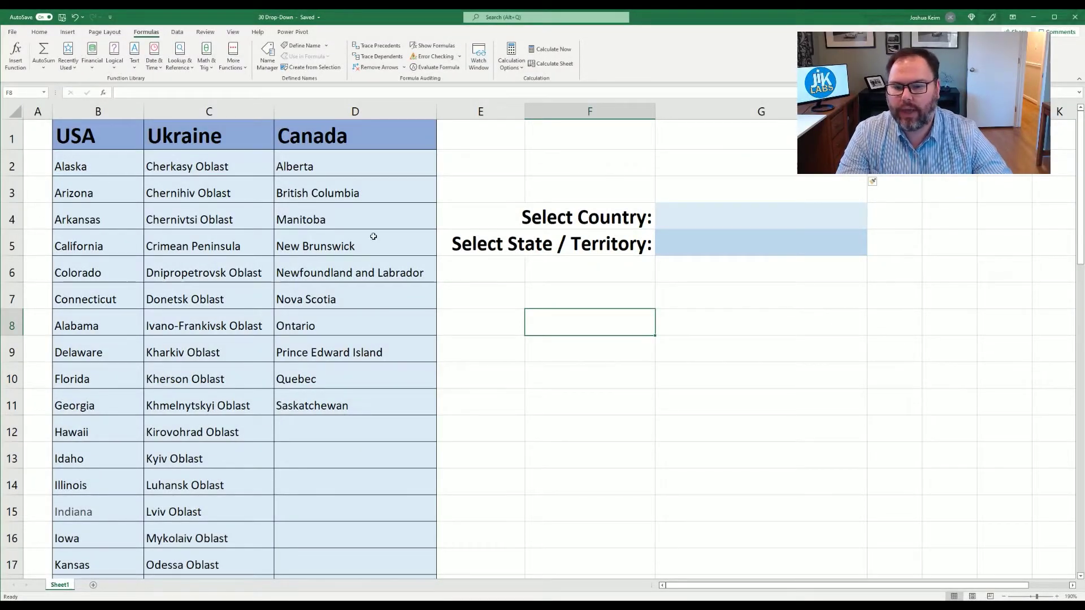
Step: Highlight the USA, Ukraine and Canada country headers across B1:D1
drag(73, 135, 127, 133)
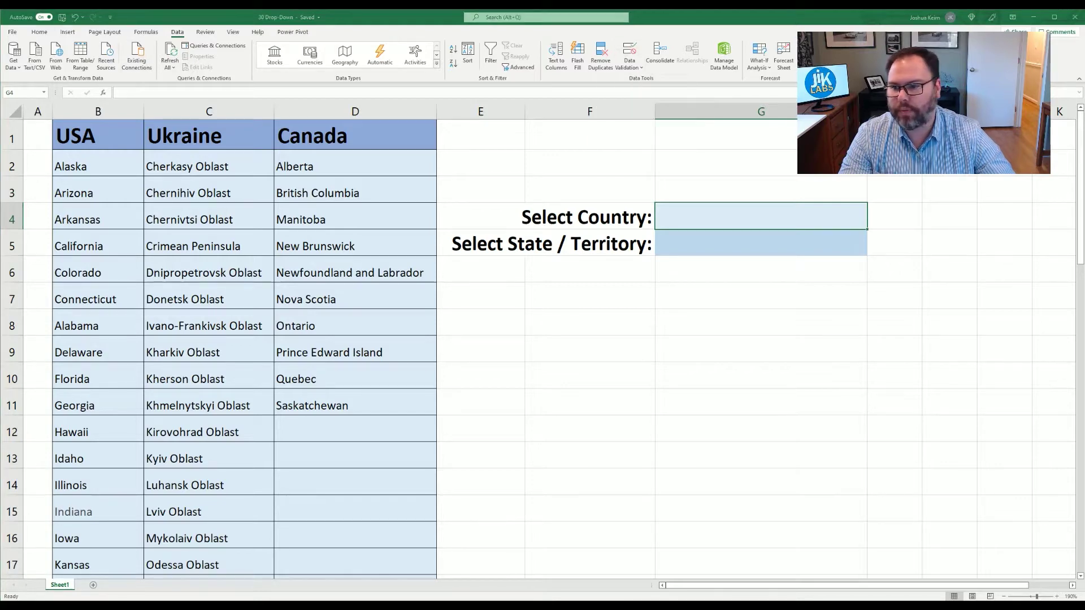
Step: Give G4 List data validation sourced from =$B$1:$D$1, the three country headers
click(628, 56)
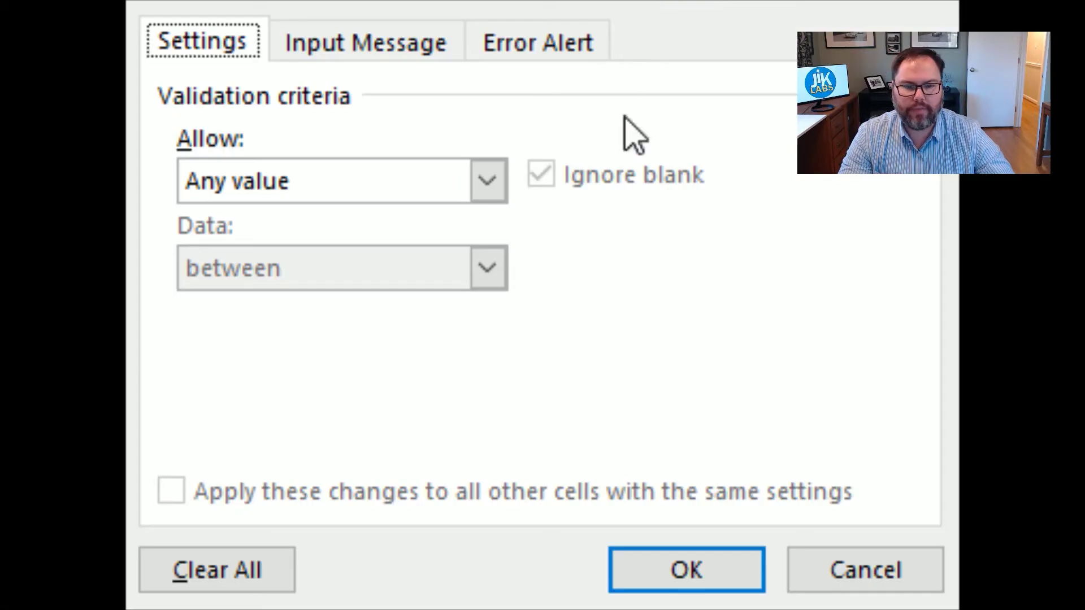
click(480, 182)
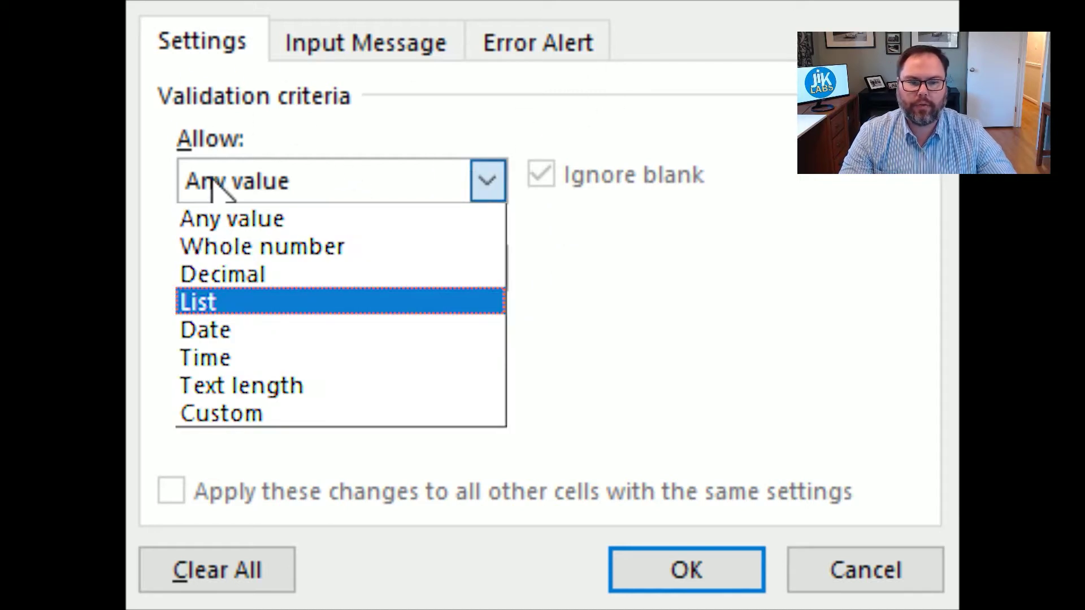
click(363, 302)
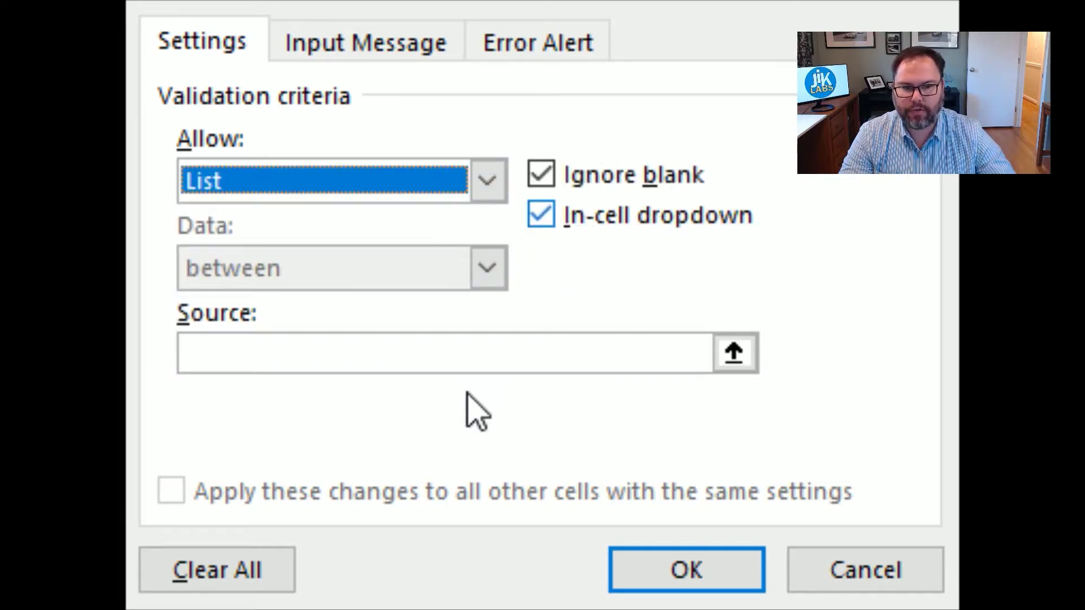
click(480, 360)
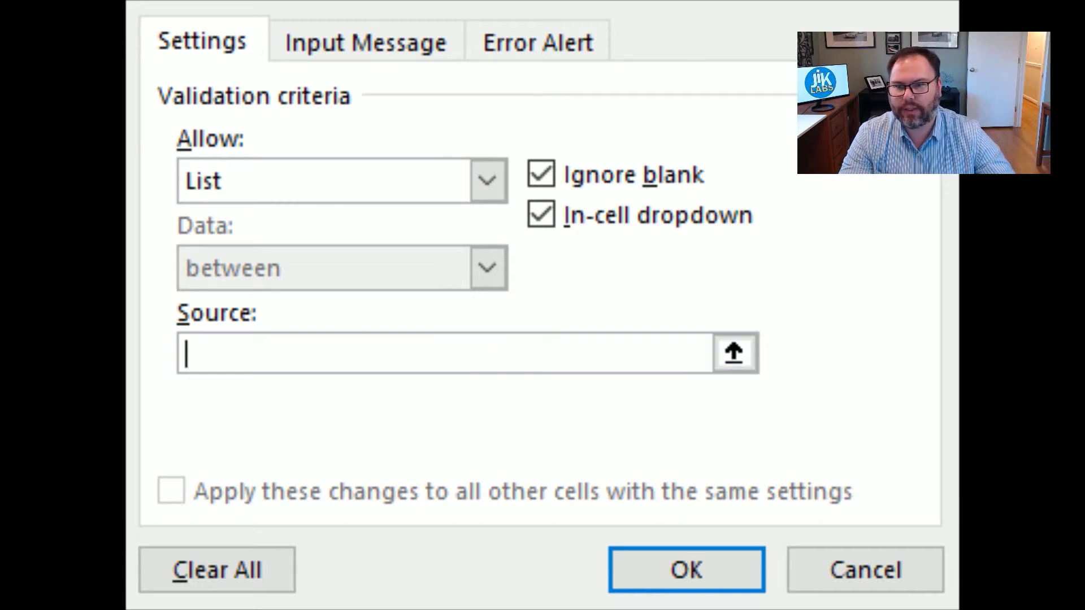
click(17, 17)
drag(17, 17, 169, 17)
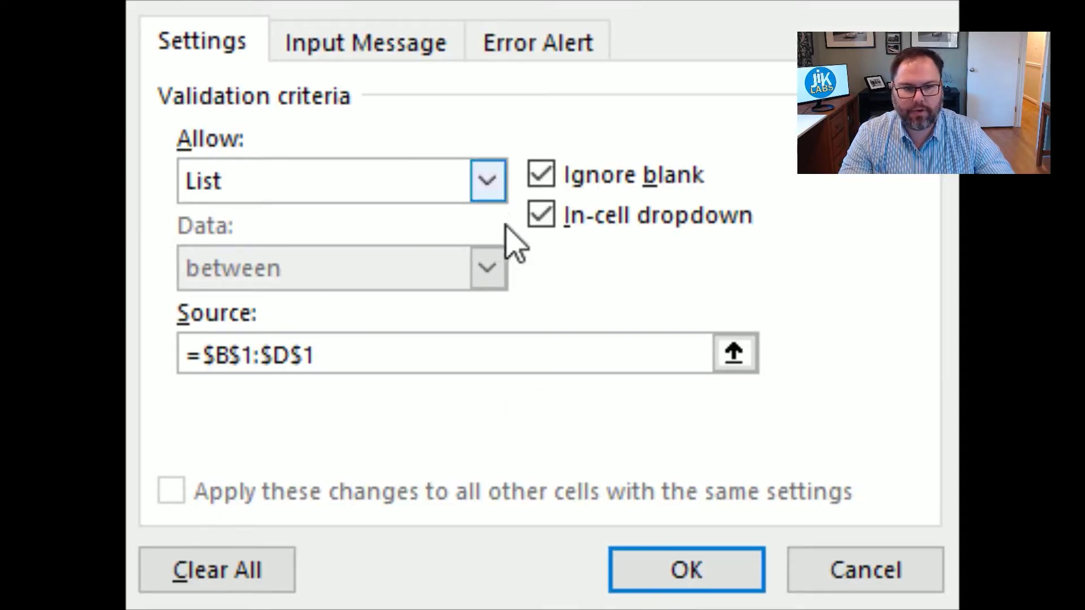
click(686, 570)
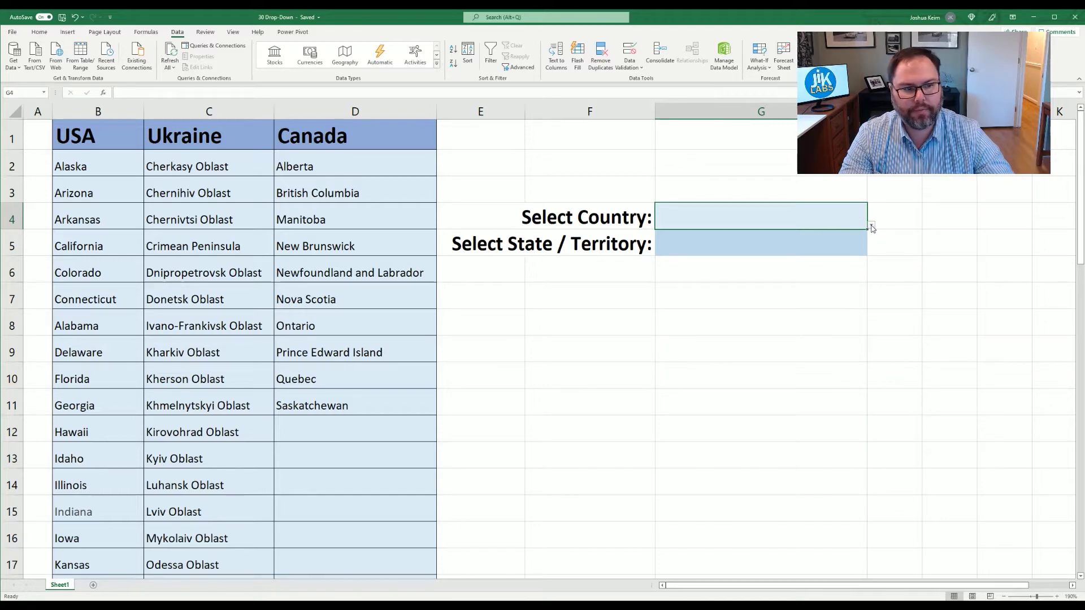
Step: Try G4's drop-down with USA, then Ukraine, and finally leave Canada chosen
click(871, 226)
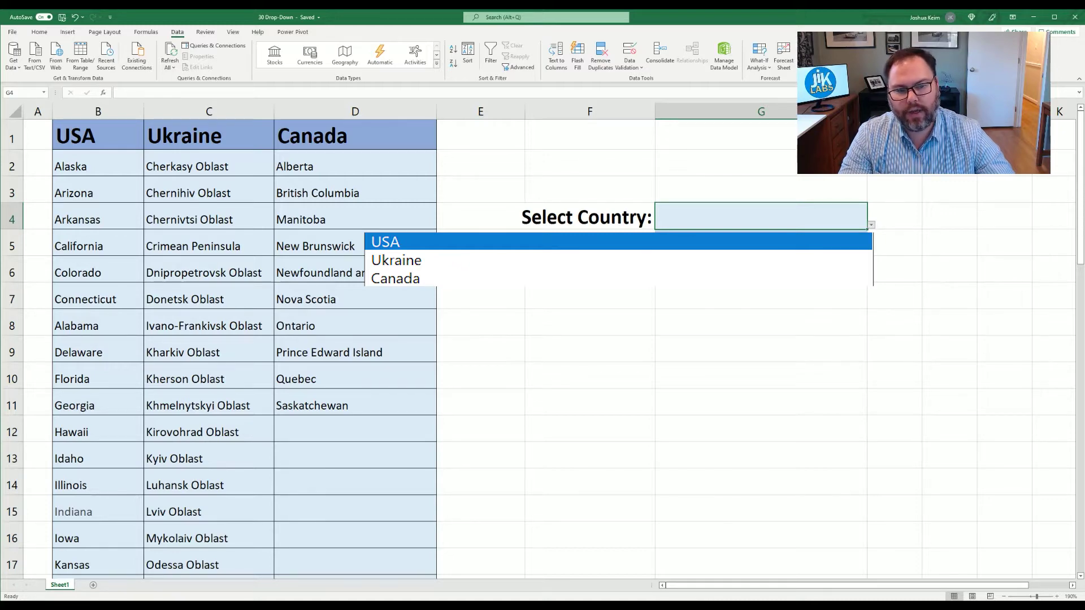
key(Return)
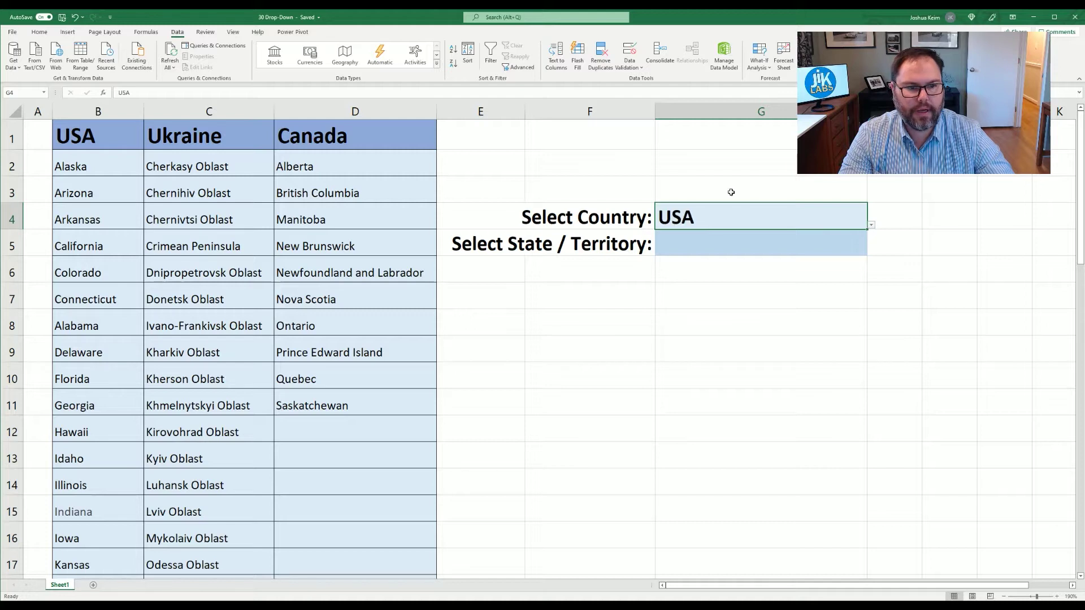
click(871, 225)
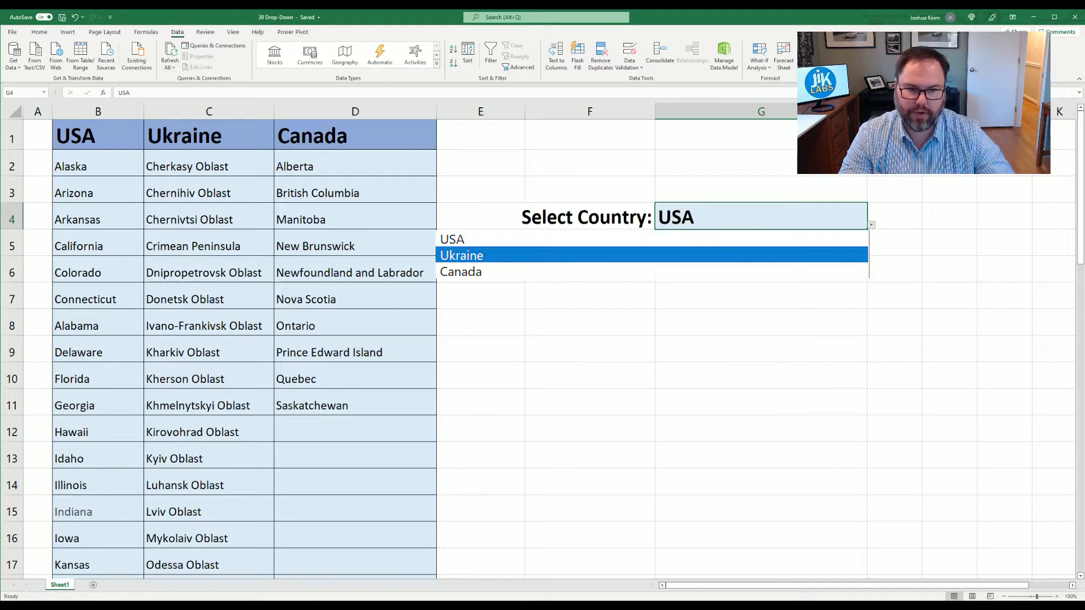
key(Return)
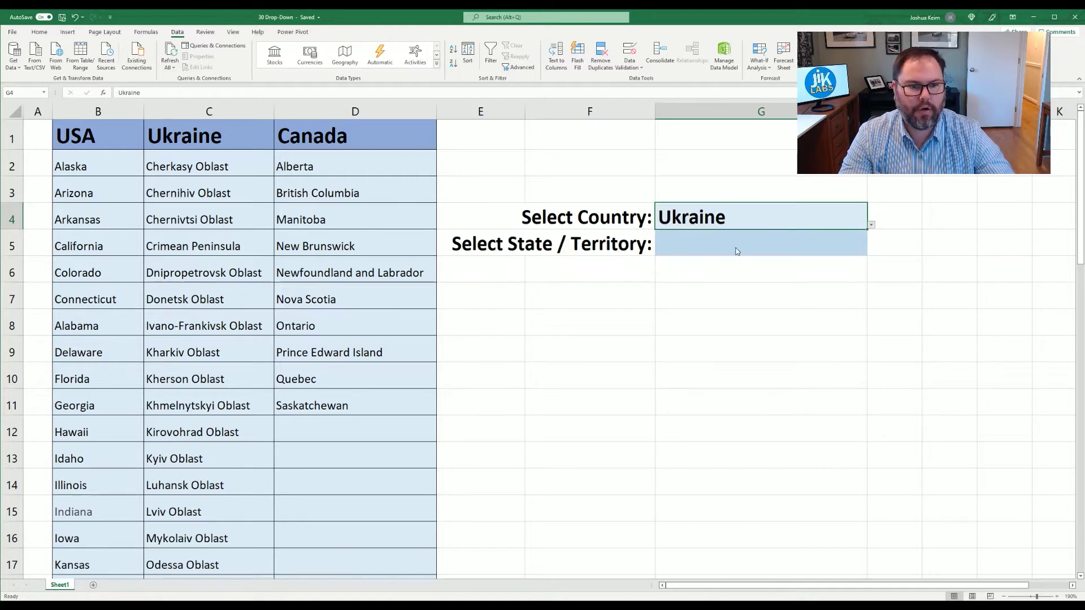
key(alt+Down)
key(Down)
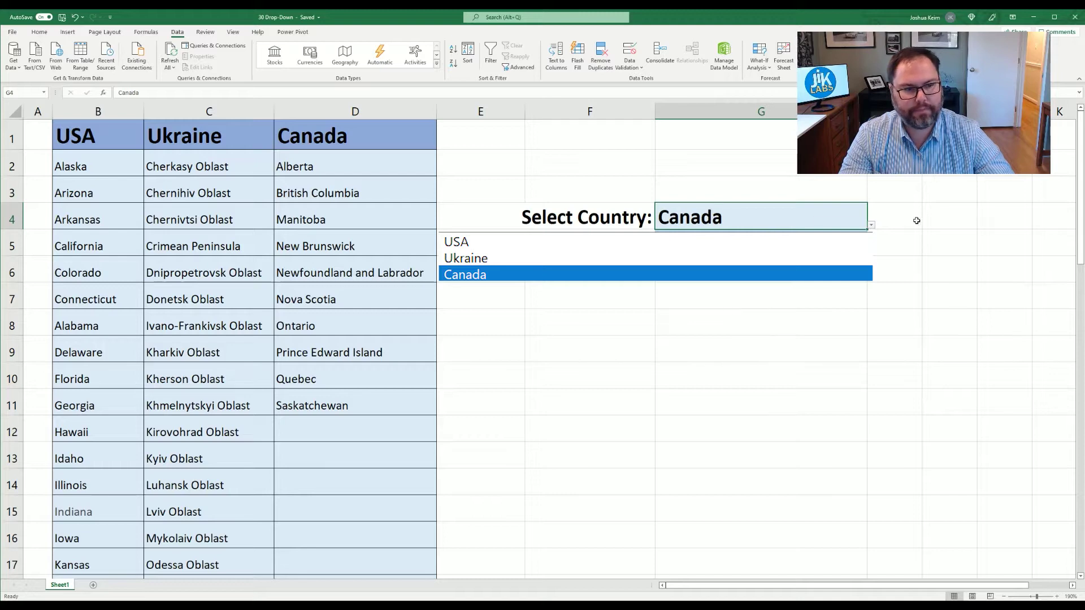
key(Return)
Step: Select the state/territory cell G5, then return to the country cell G4
click(733, 244)
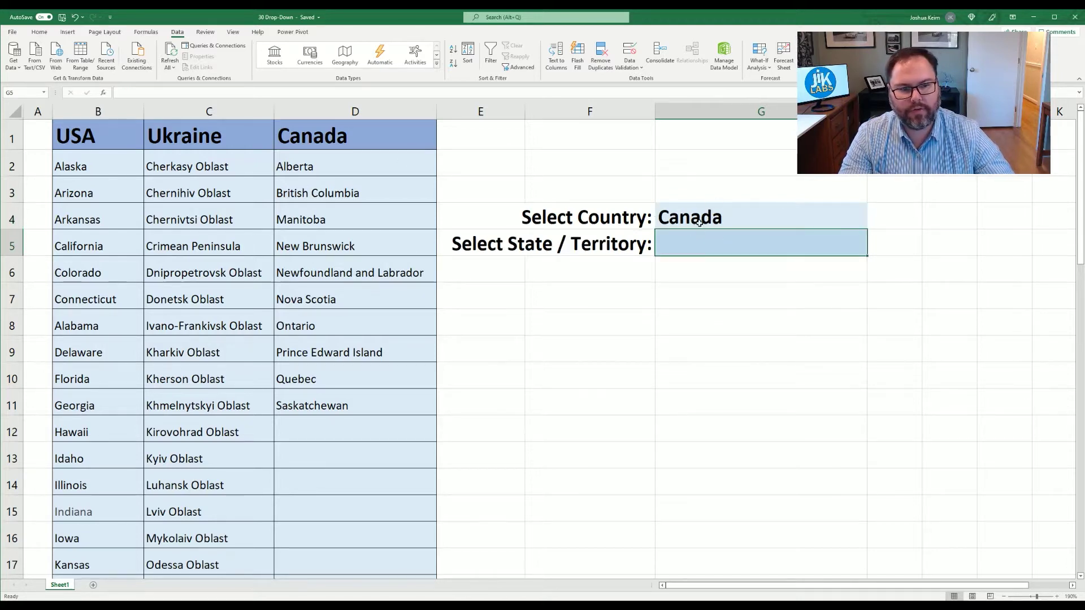
click(791, 217)
click(727, 236)
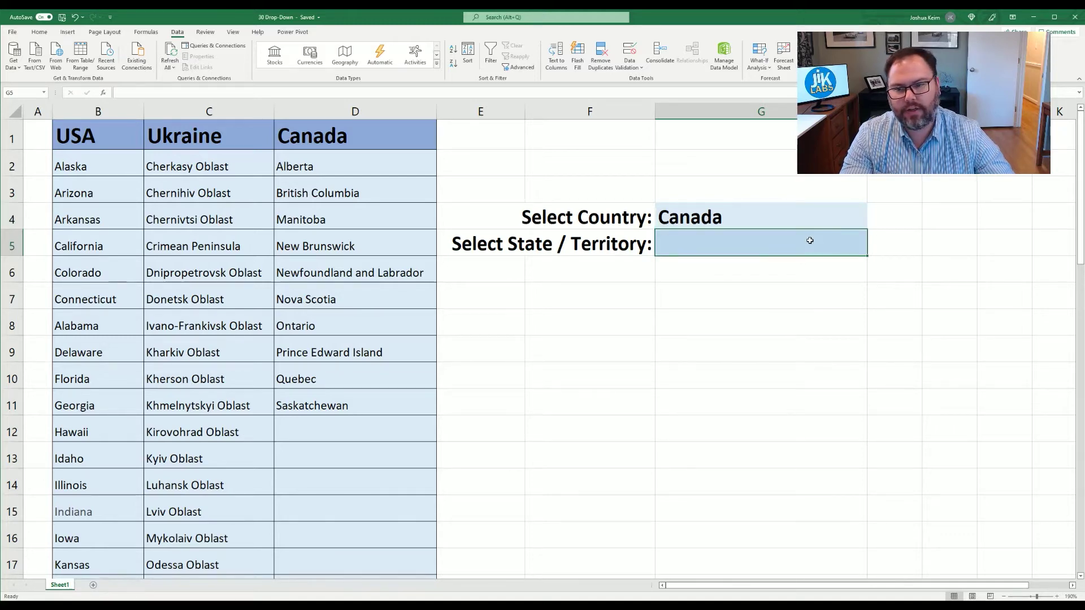
click(738, 215)
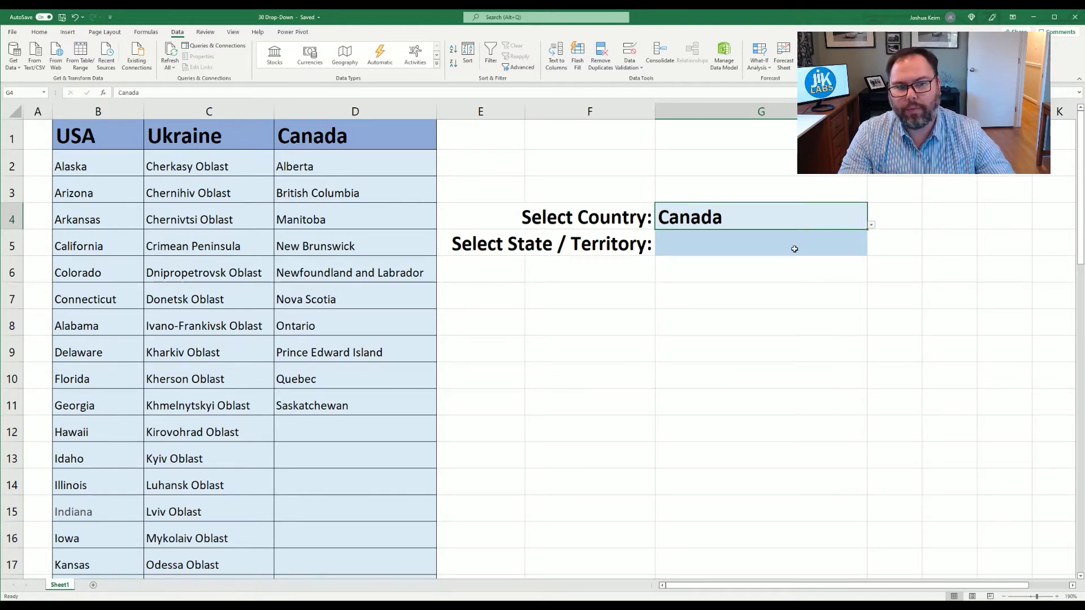
Step: Select B1:D51 and create named ranges from the top-row headers USA, Ukraine and Canada
click(777, 252)
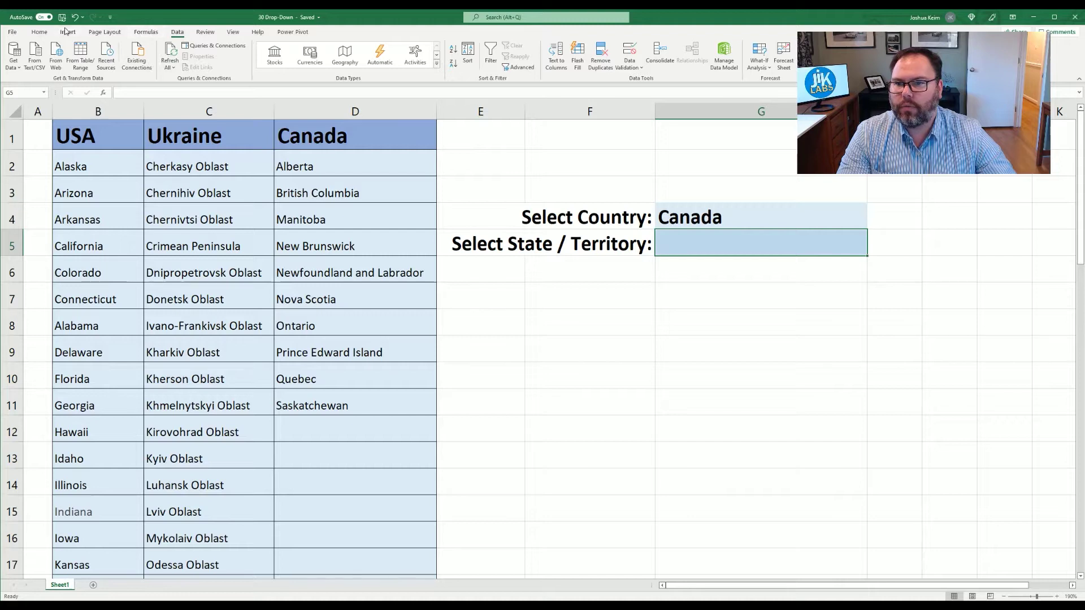
click(146, 32)
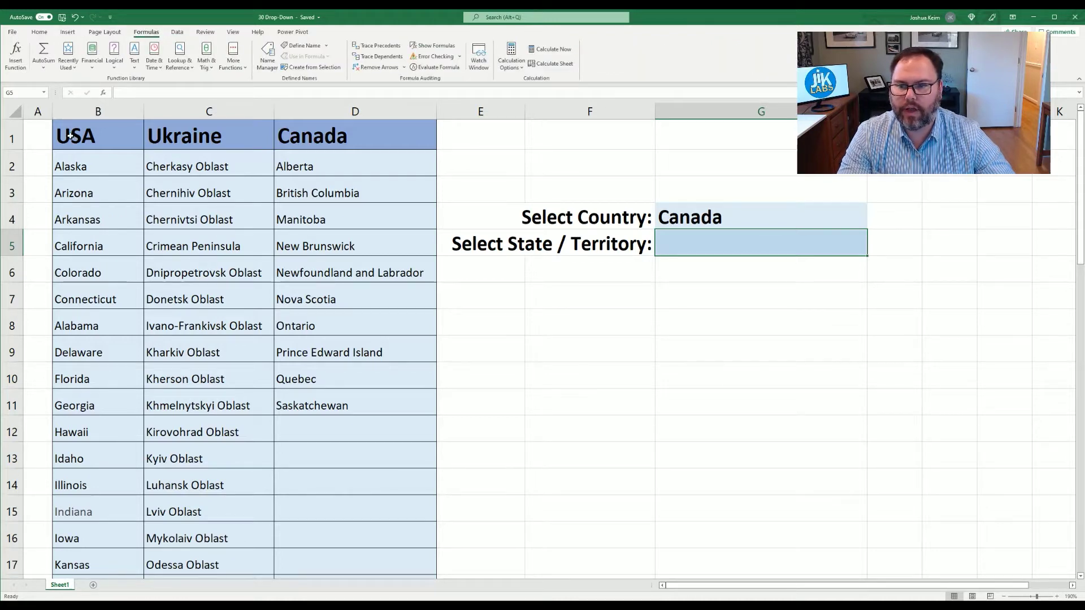
drag(70, 135, 303, 506)
scroll(136, 255, up, 12)
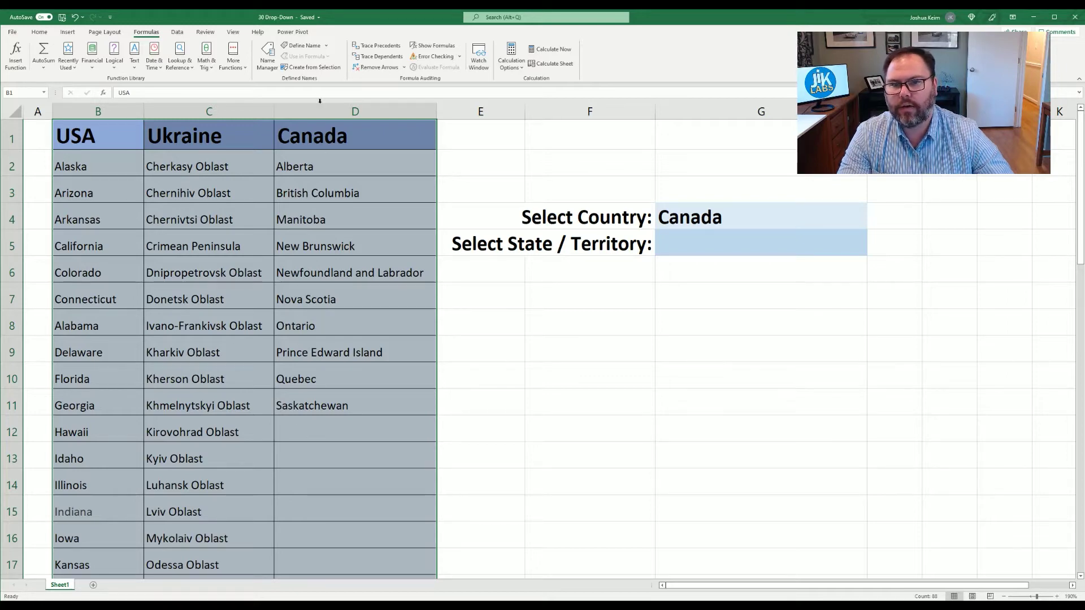
click(310, 67)
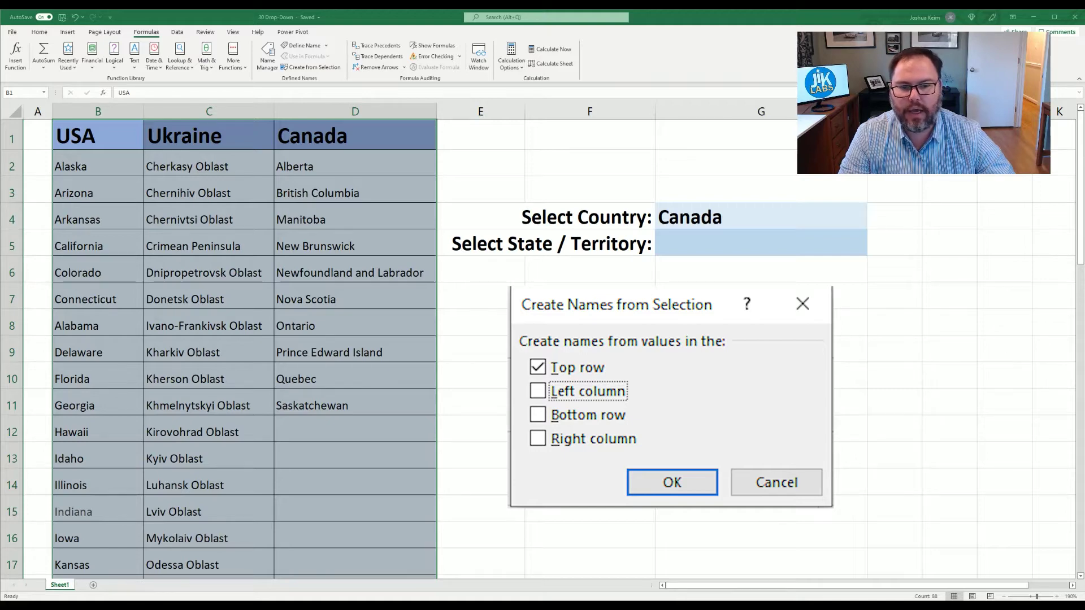
key(Return)
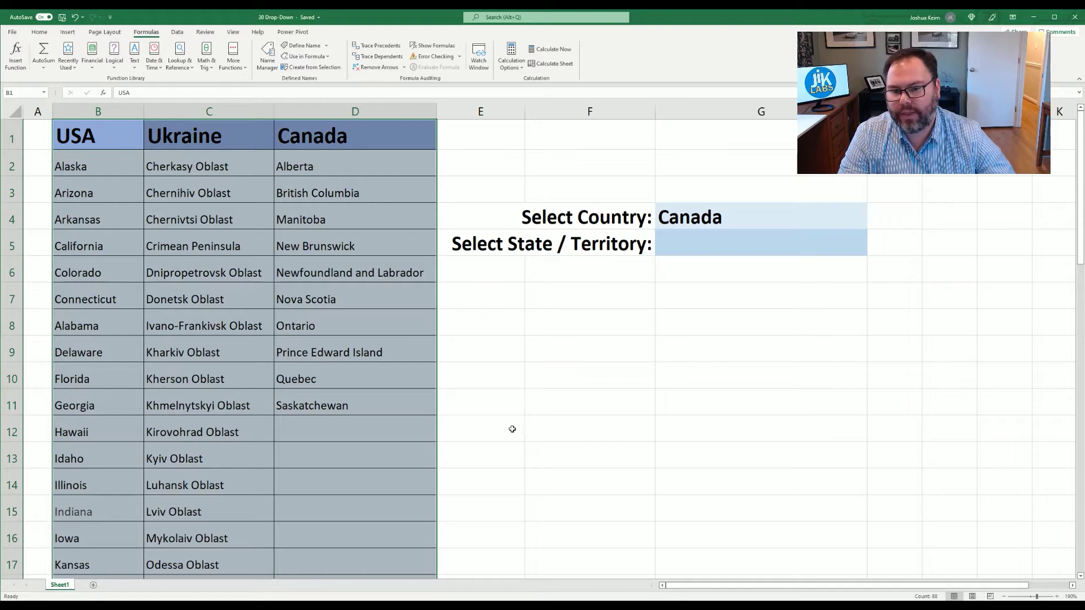
click(512, 429)
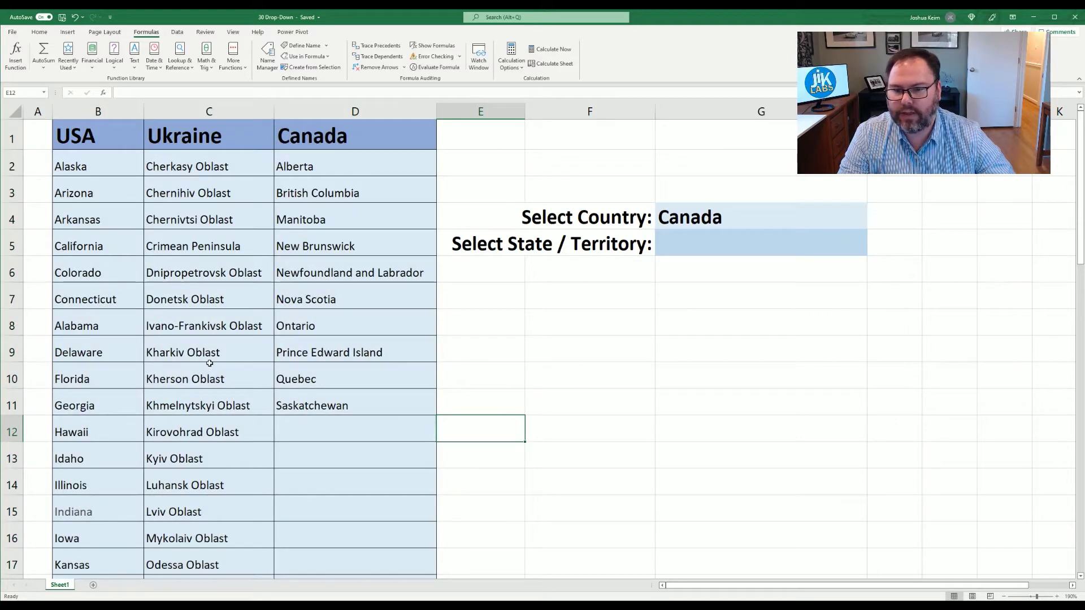
scroll(212, 347, down, 5)
scroll(212, 347, up, 1)
scroll(257, 185, up, 1)
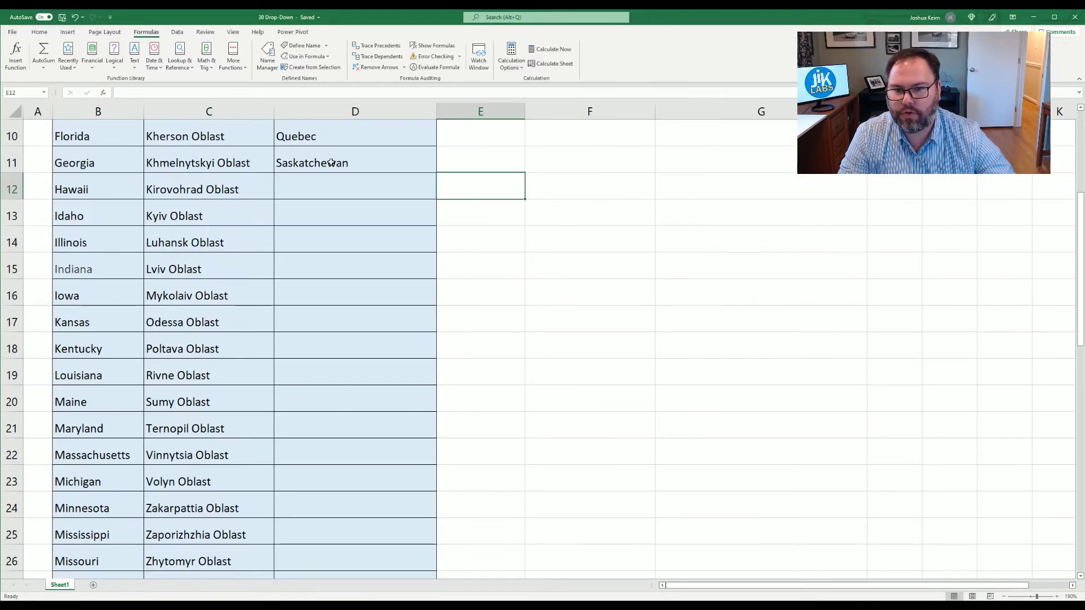
scroll(341, 342, down, 5)
scroll(343, 343, up, 8)
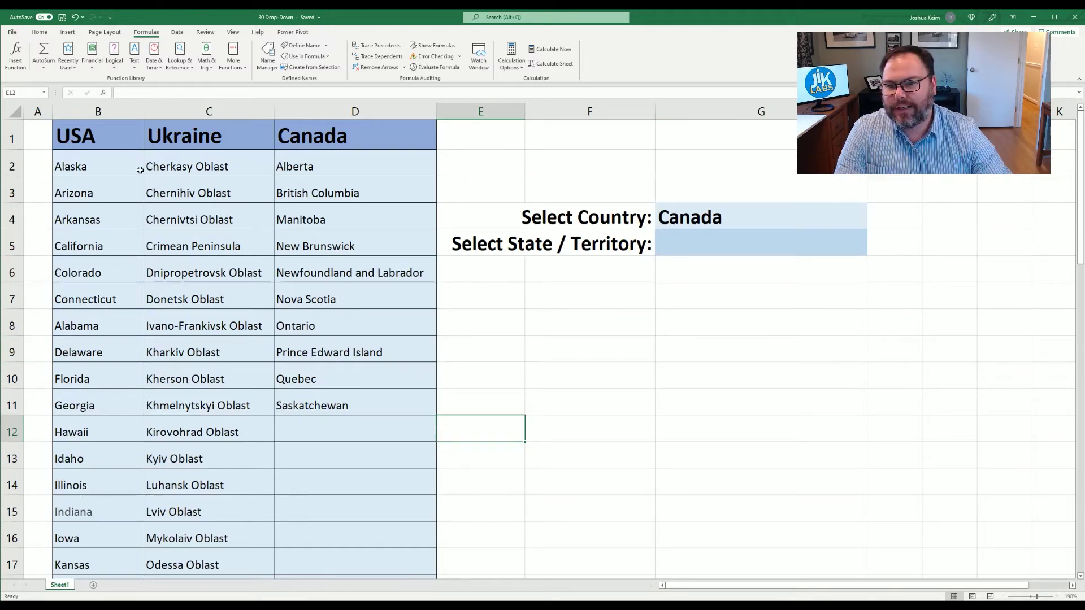
drag(81, 139, 316, 139)
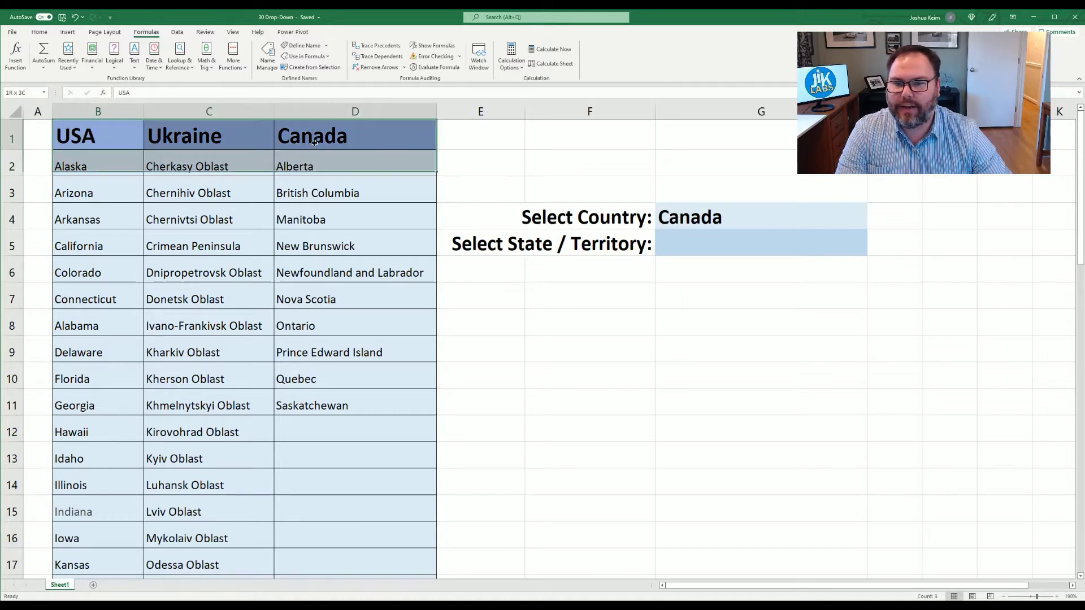
click(190, 171)
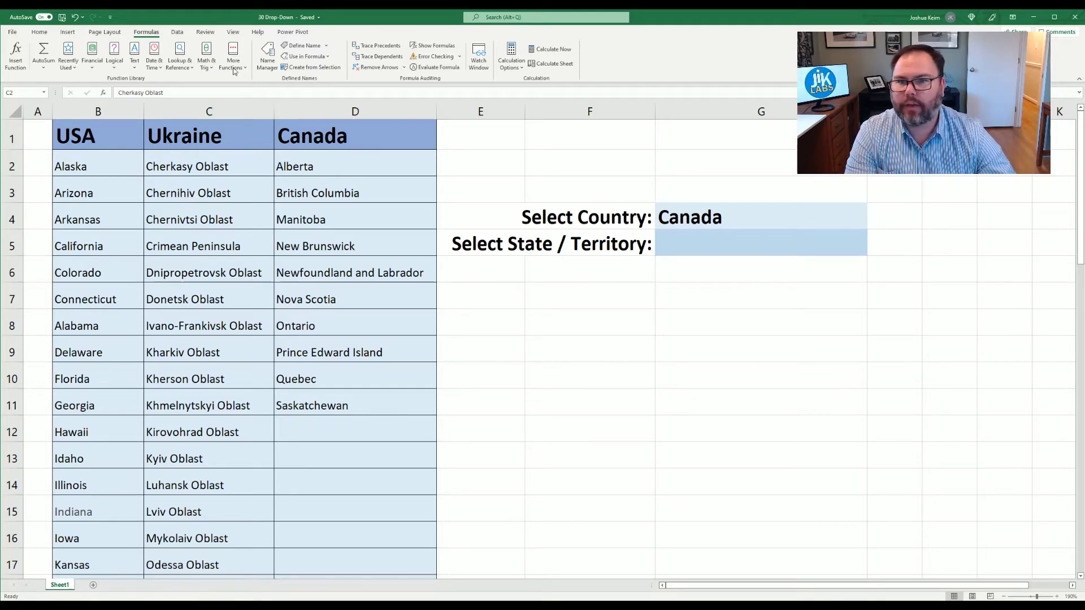
Step: Check in Name Manager that Canada refers to =Sheet1!$D$2:$D$11, then reopen the name list
click(267, 50)
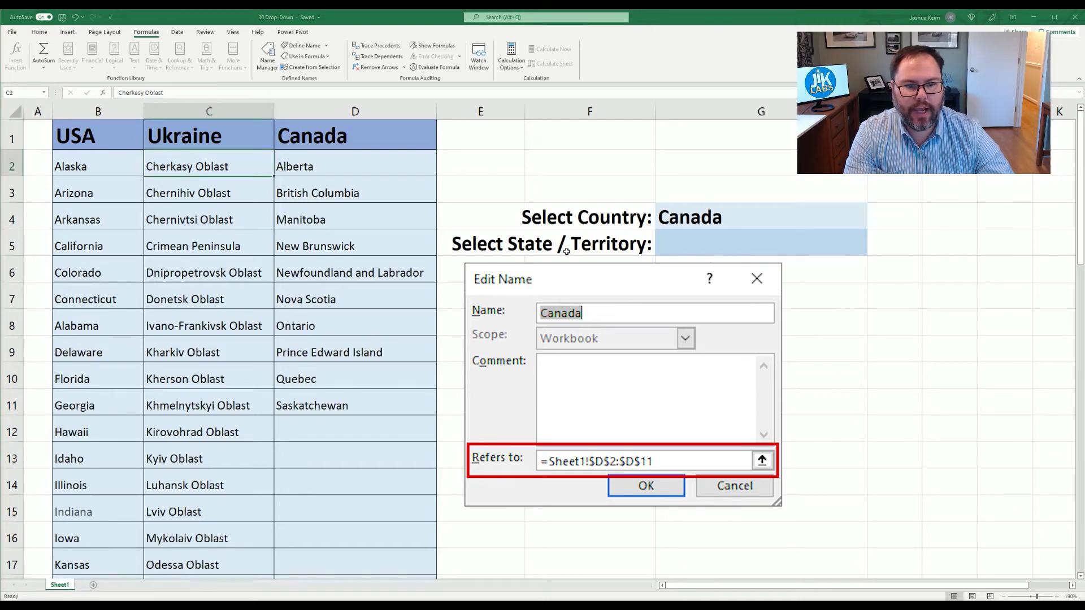
scroll(305, 187, up, 1)
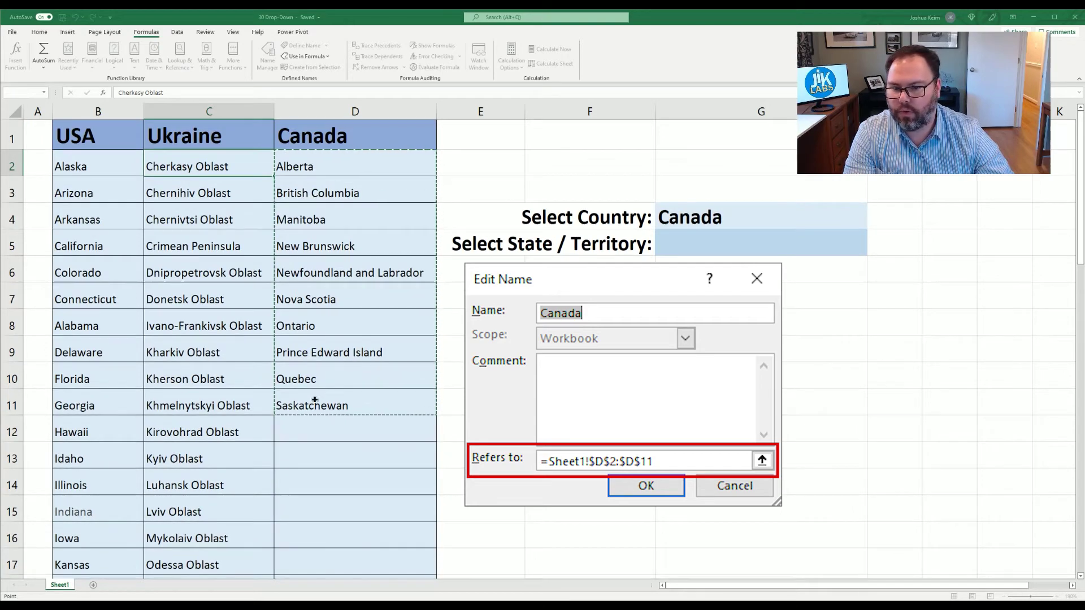
key(Return)
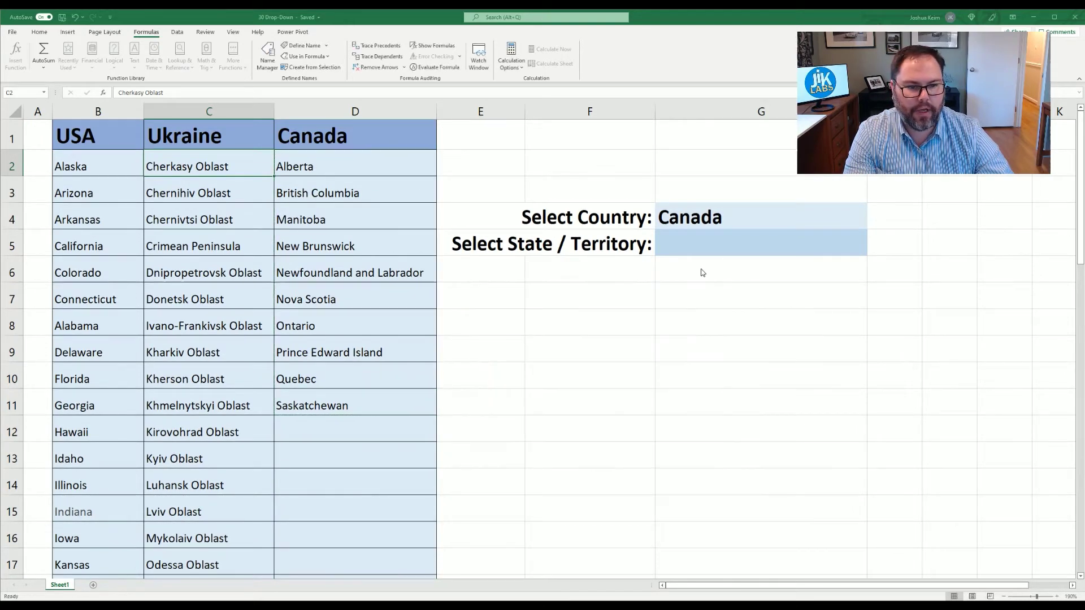
key(ctrl+F3)
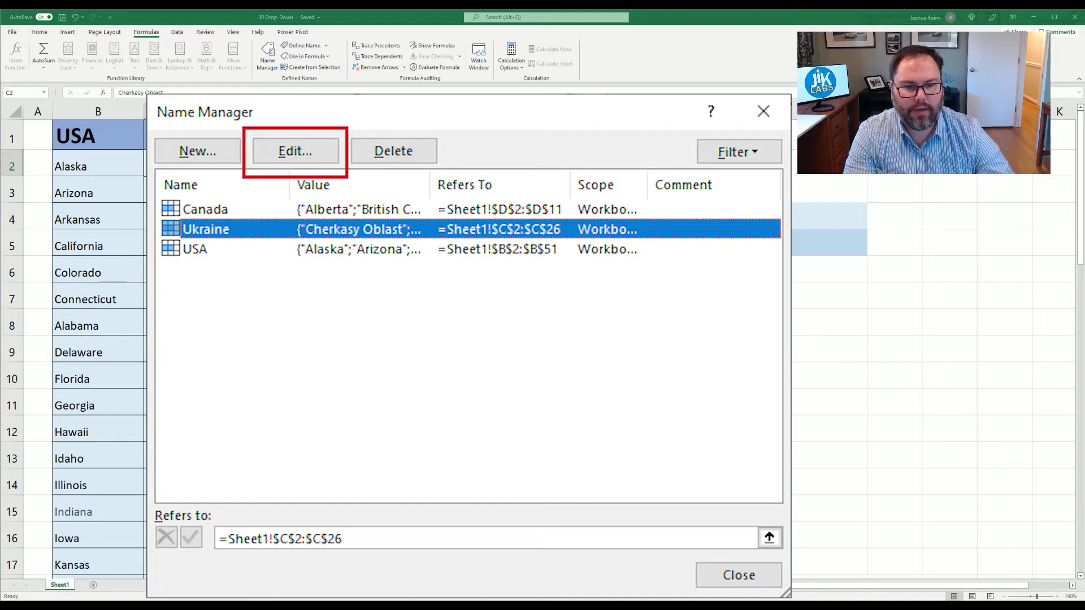
Step: Verify the Ukraine name refers to =Sheet1!$C$2:$C$26 and close its definition
key(alt+e)
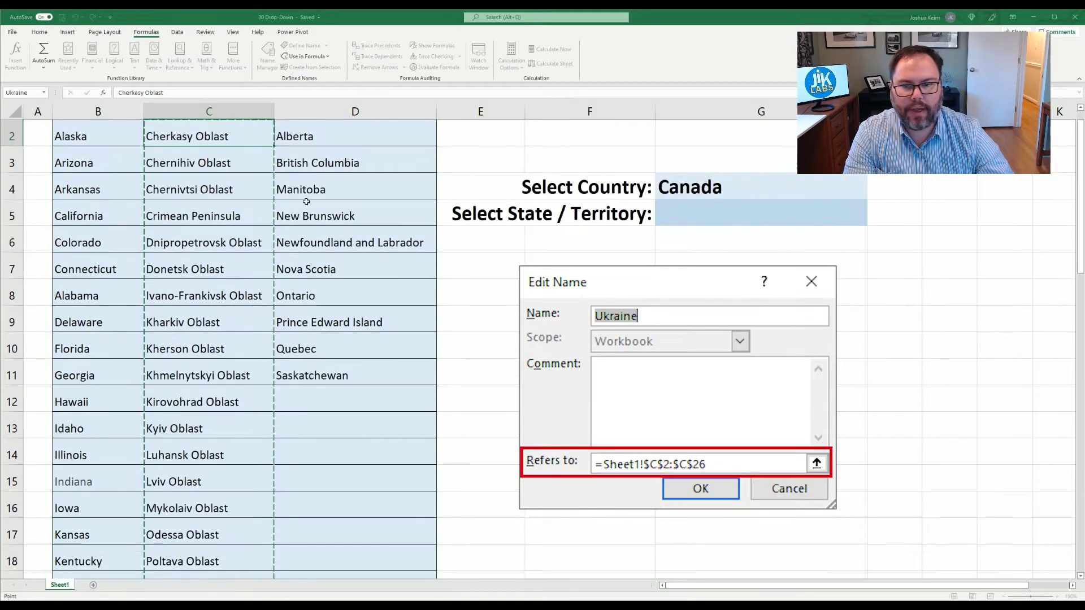
scroll(763, 202, down, 8)
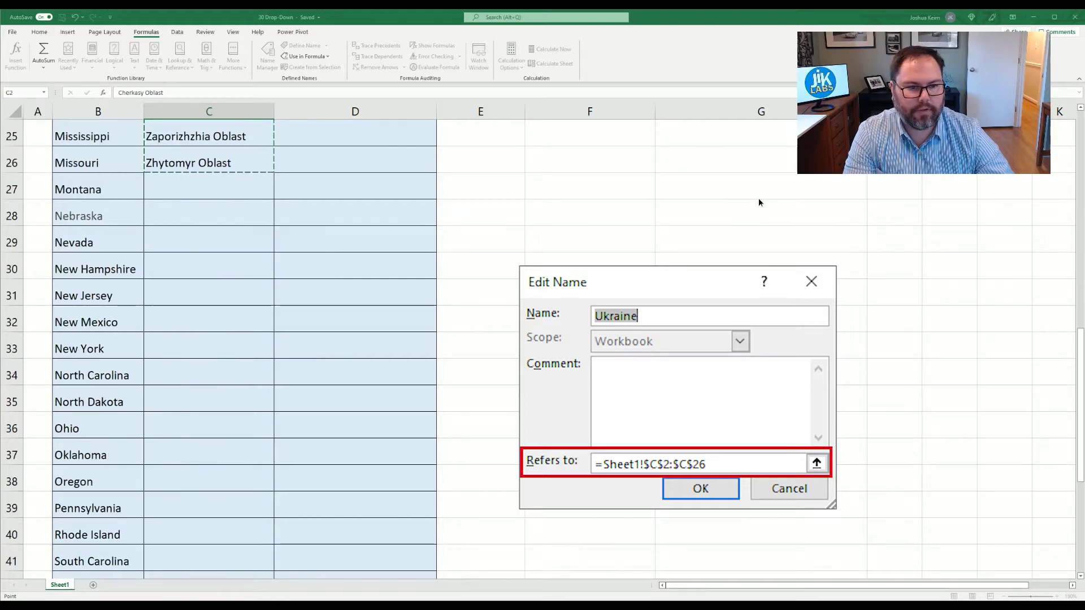
key(Return)
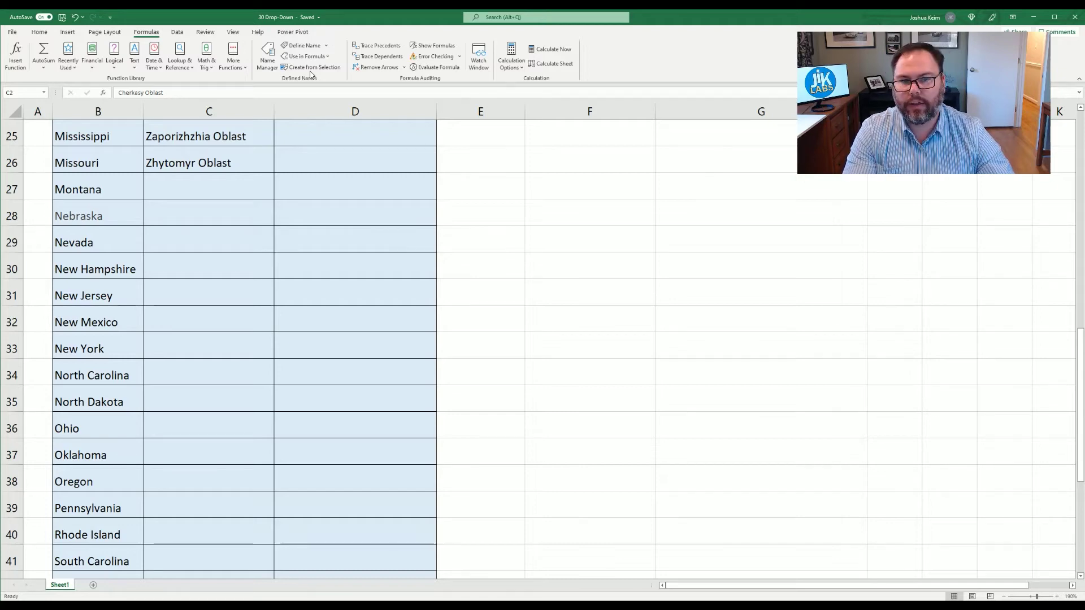
Step: Review the country headers and lists by selecting the USA column and the B1:D1 headers
scroll(210, 182, up, 6)
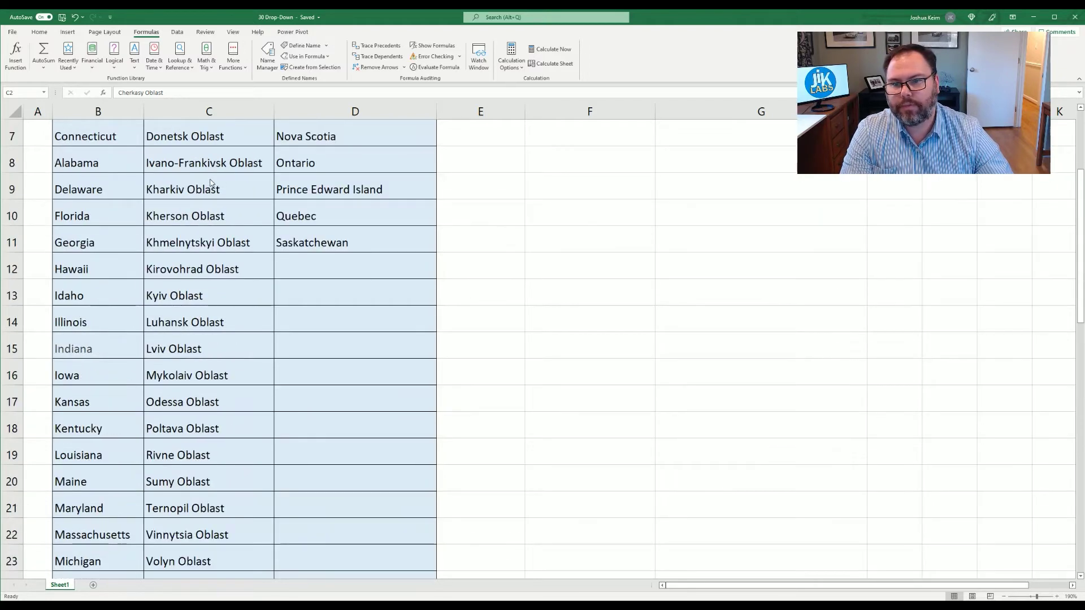
scroll(211, 182, up, 2)
key(Up)
key(Left)
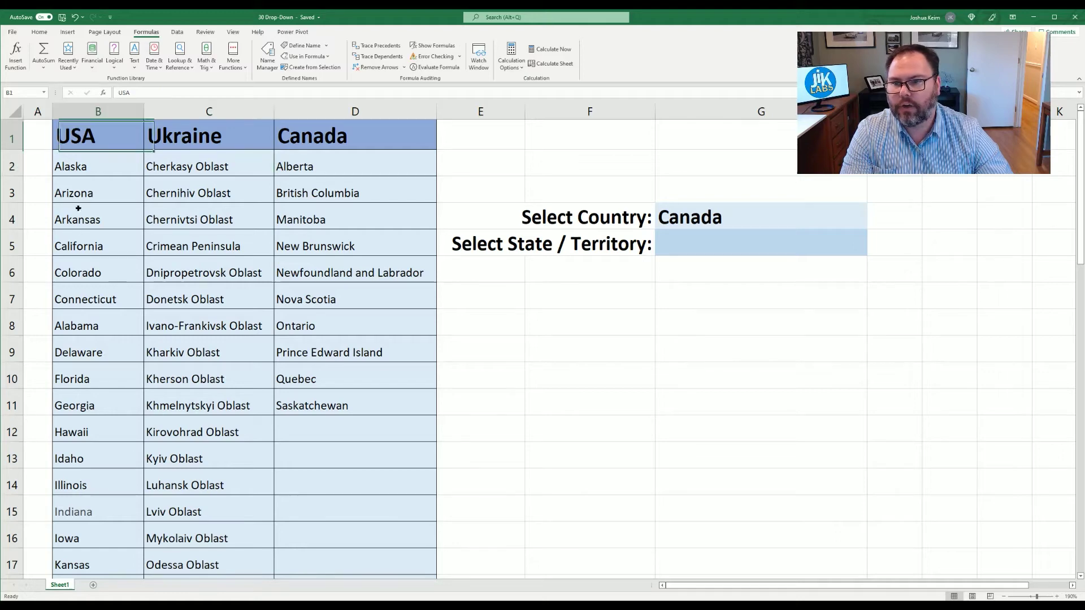
drag(78, 208, 90, 406)
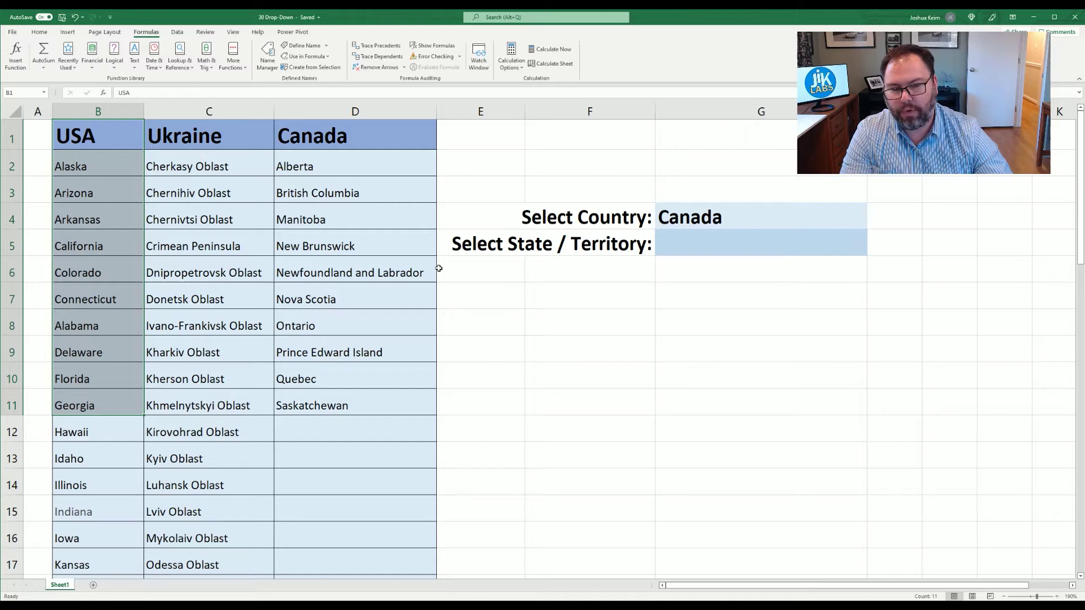
click(564, 272)
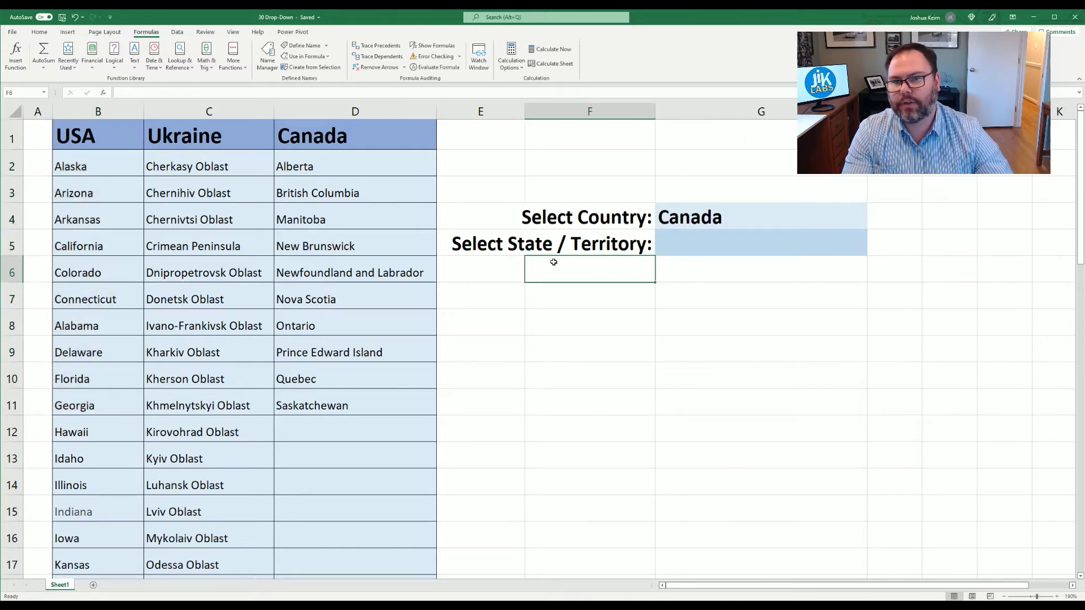
drag(112, 130, 339, 135)
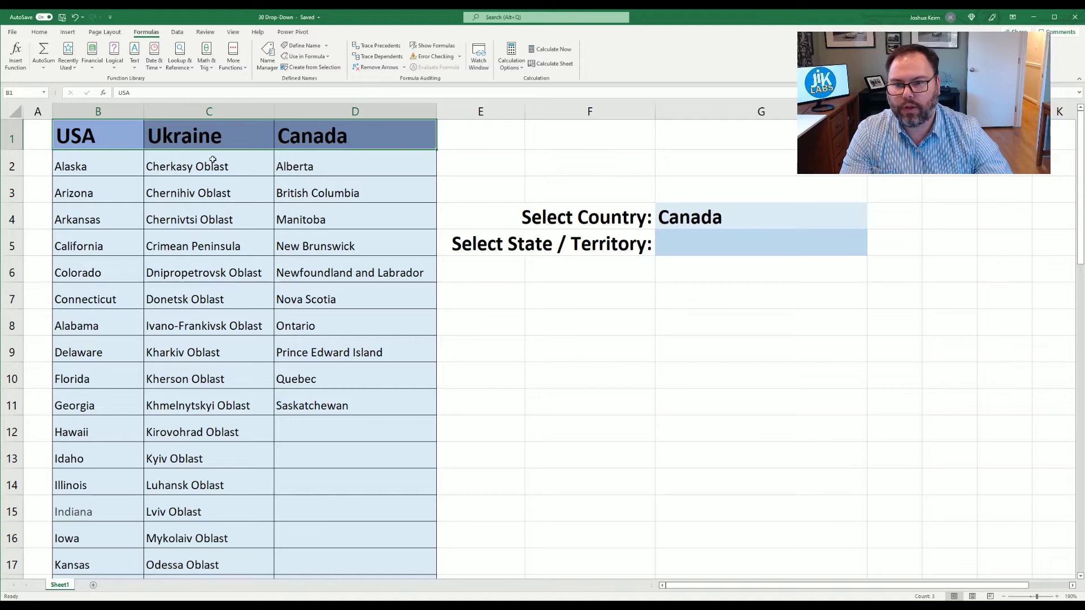
click(146, 130)
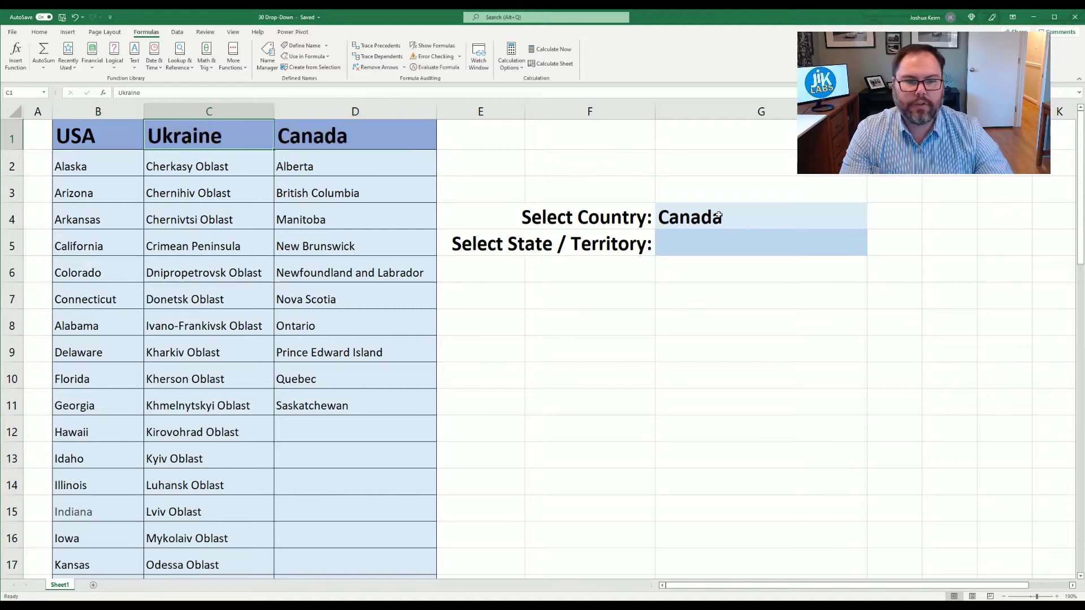
Step: Bring up Data Validation for G5 and show its Allow choices
click(667, 248)
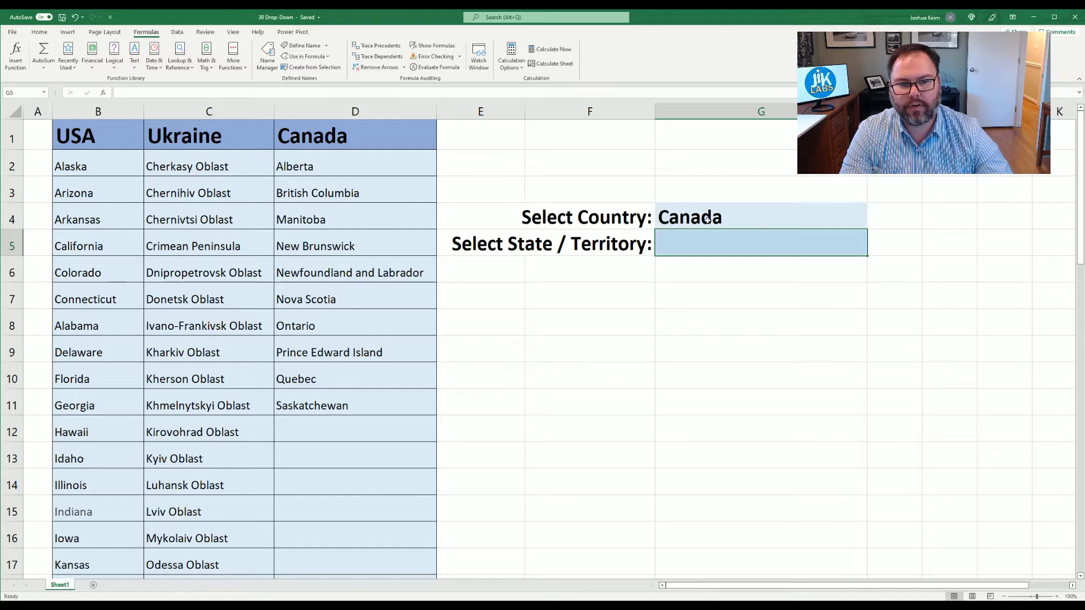
key(alt+a)
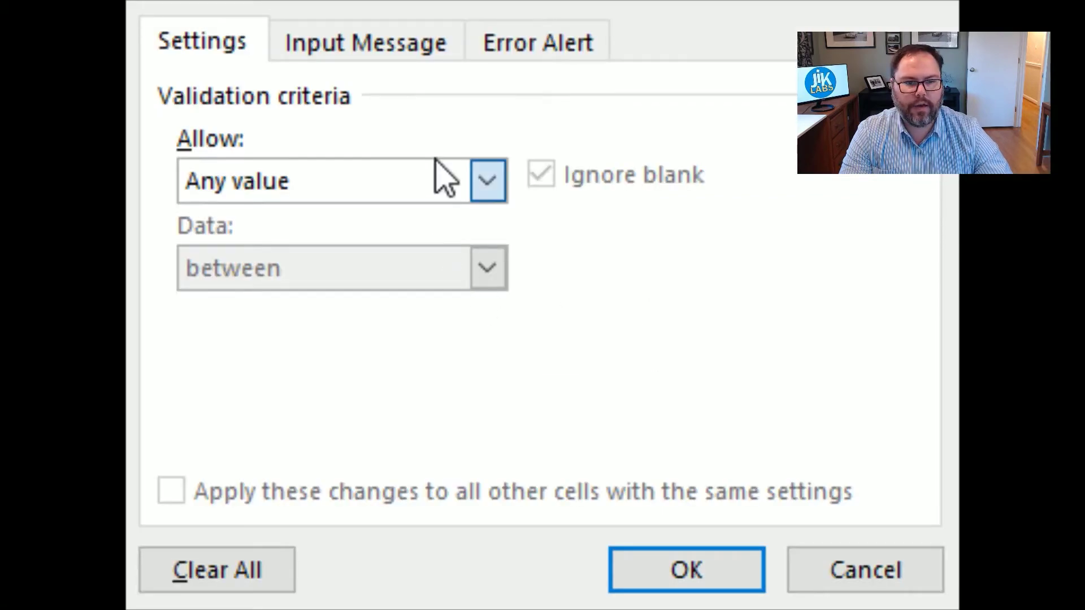
click(443, 175)
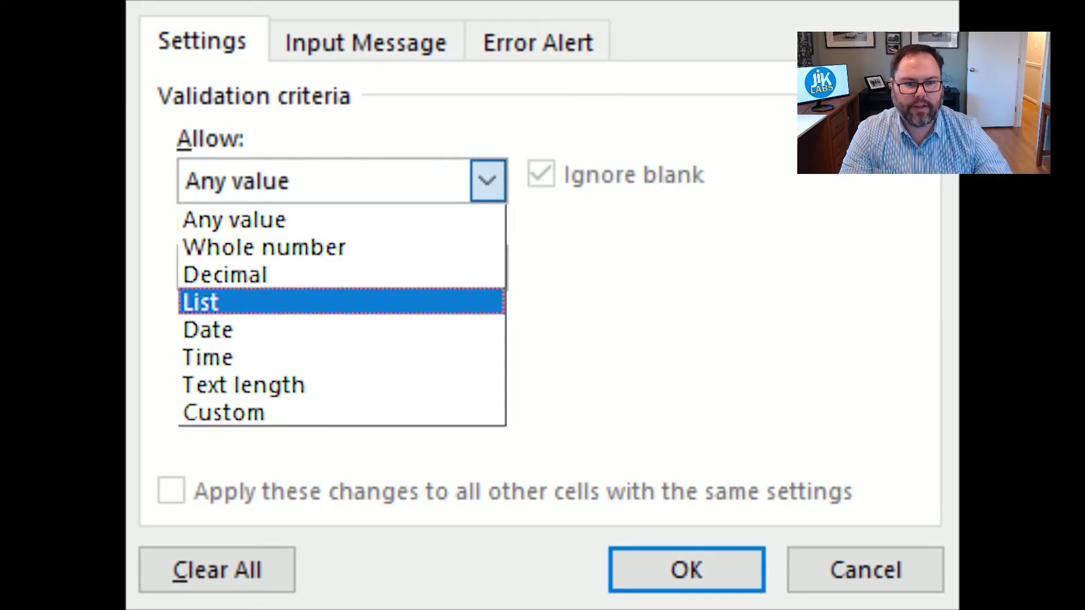
Step: Set G5's validation to List with the source =indirect($g$4)
key(Return)
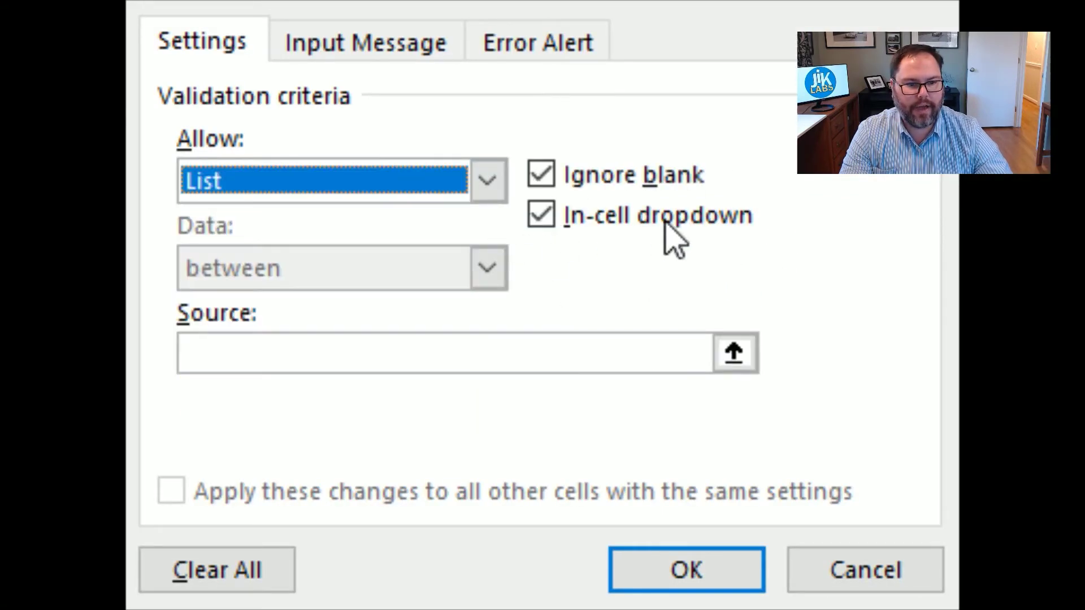
click(411, 353)
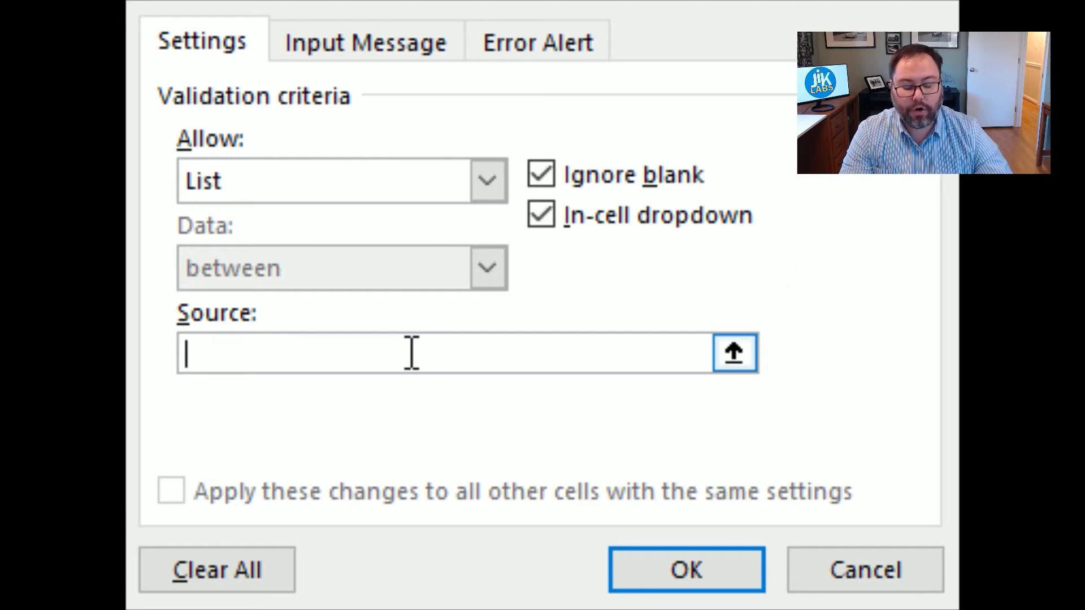
text(=ind)
key(BackSpace)
key(BackSpace)
key(BackSpace)
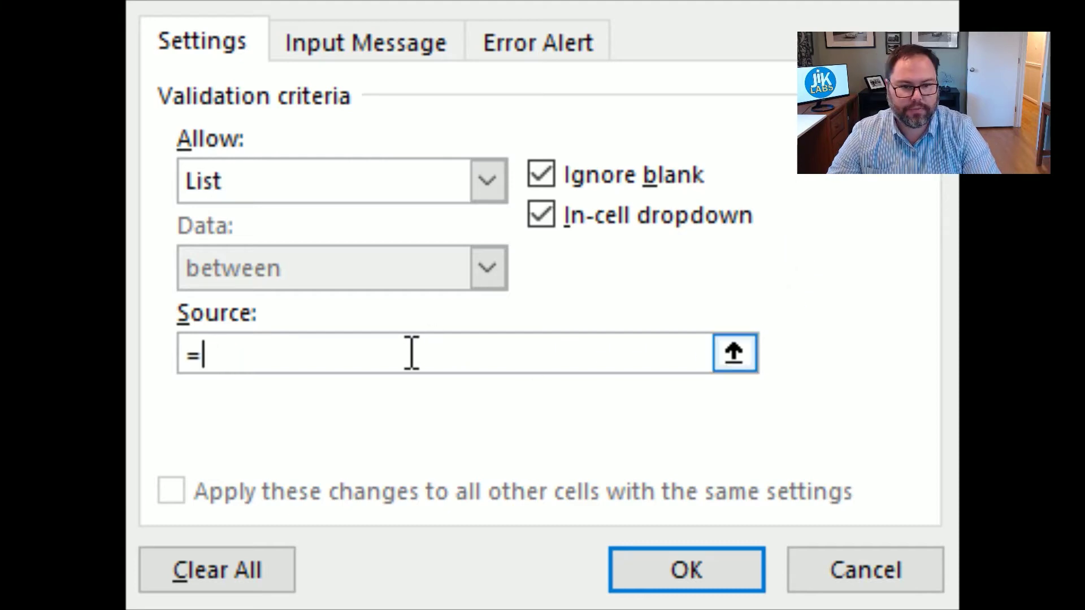
text(indirect()
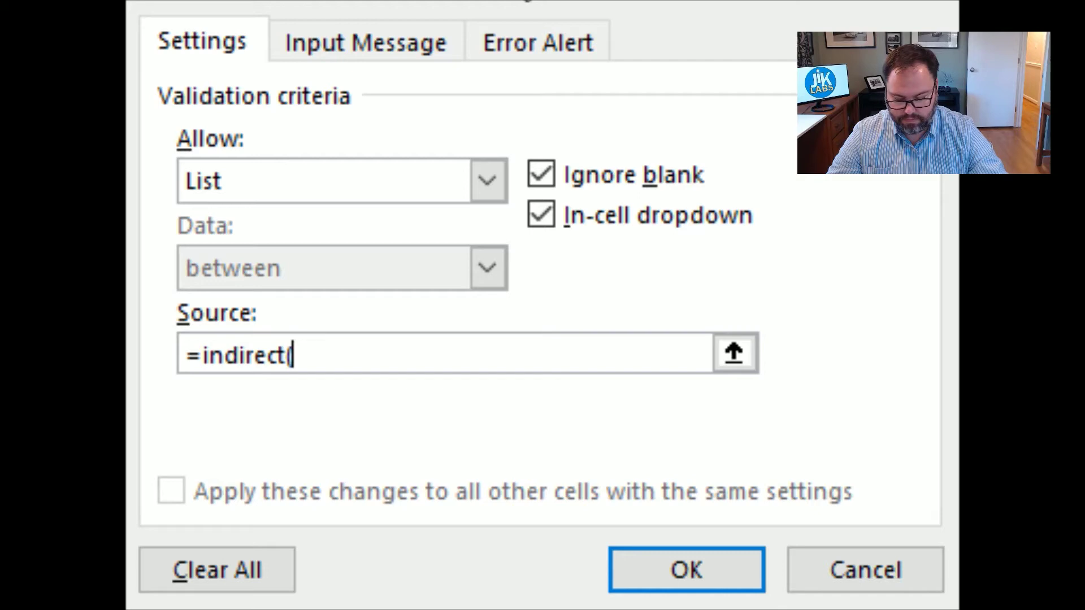
text($g$4))
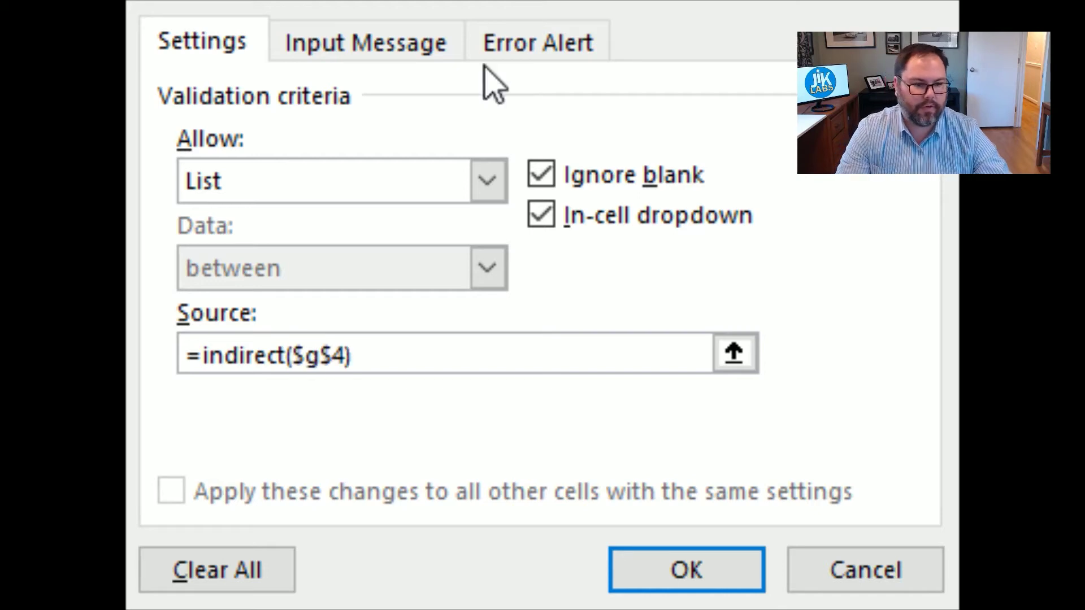
click(673, 582)
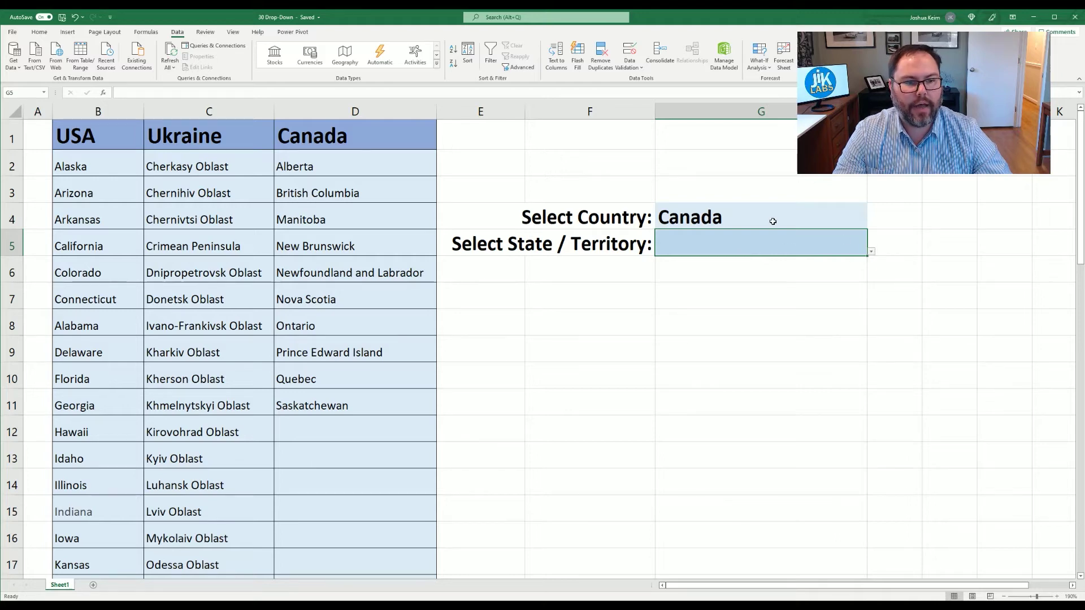
Step: Pick Newfoundland and Labrador in G5, then switch G4 to Ukraine and choose Crimean Peninsula
click(872, 253)
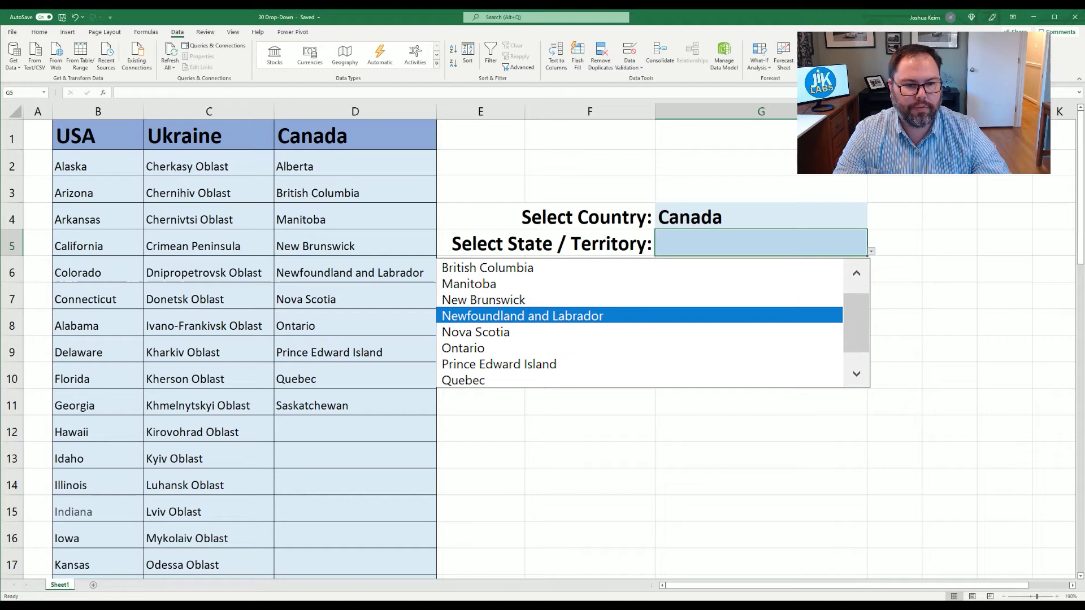
key(Return)
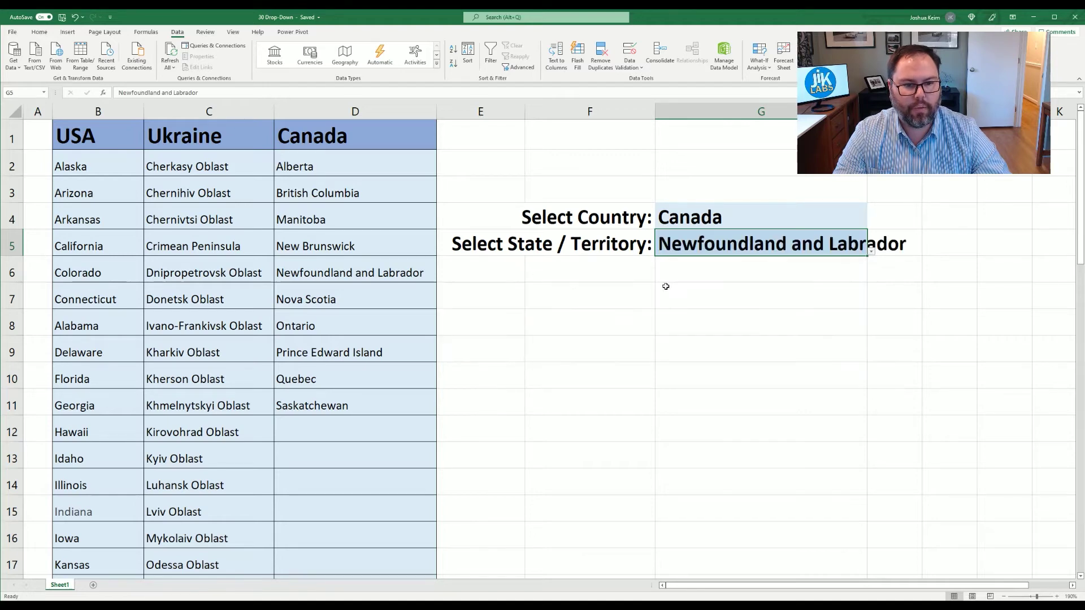
click(767, 218)
click(920, 225)
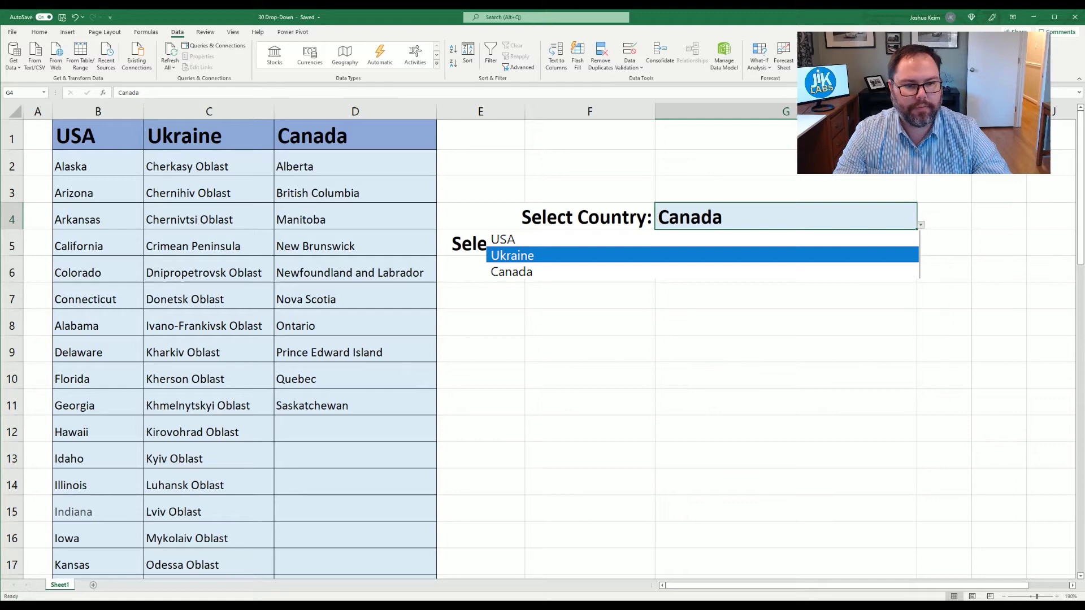
key(Return)
key(Return)
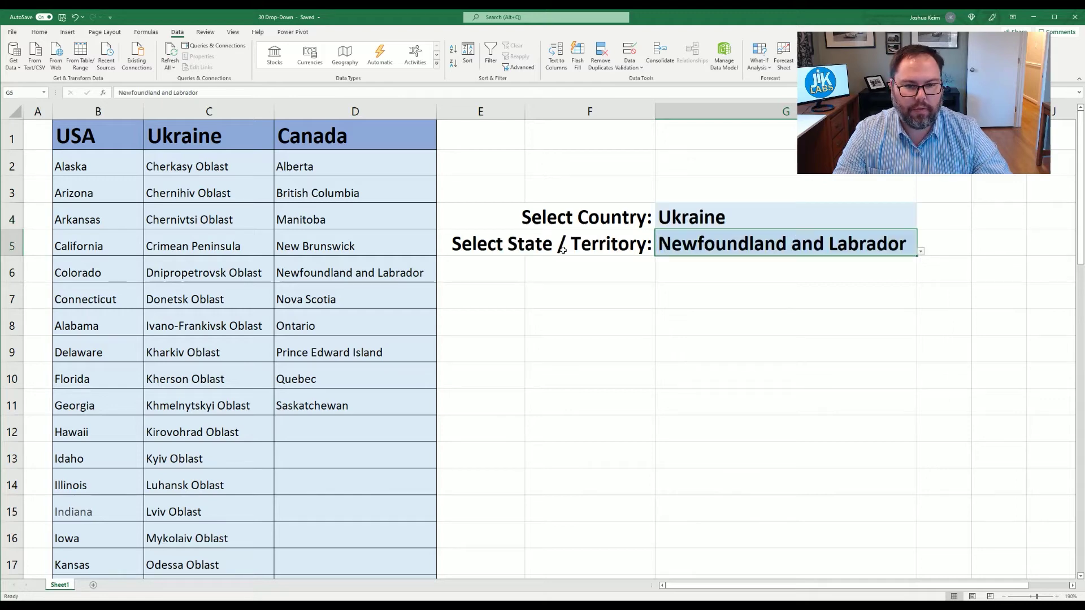
click(921, 252)
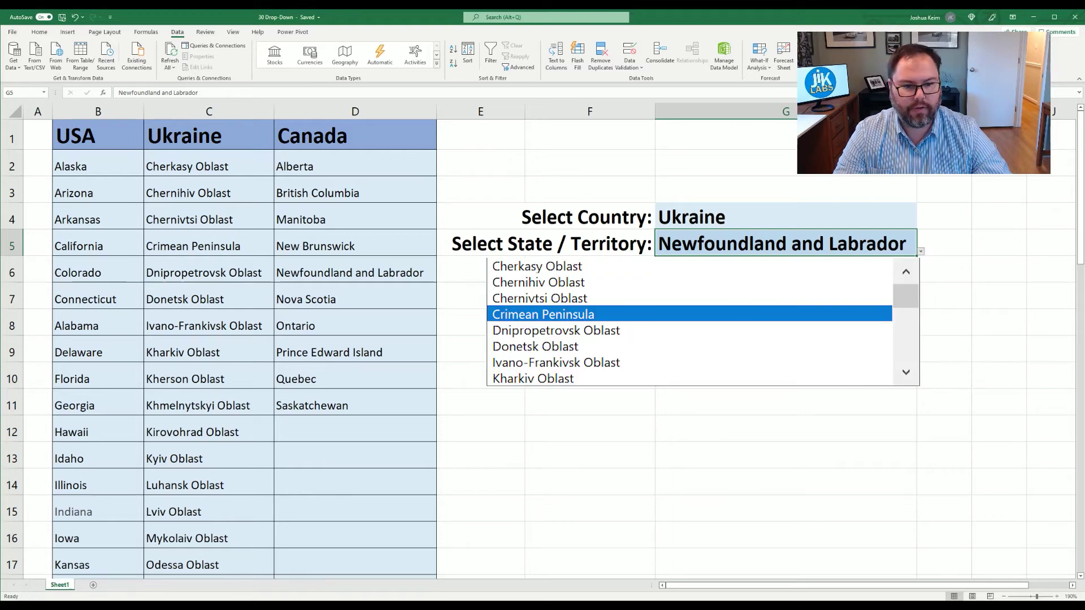
key(Return)
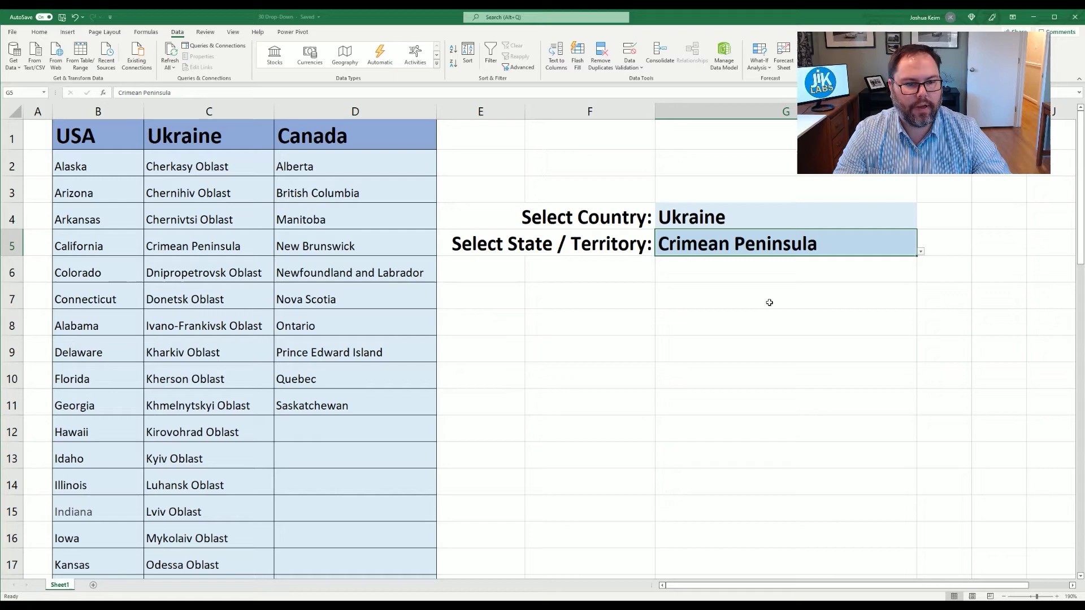
click(770, 300)
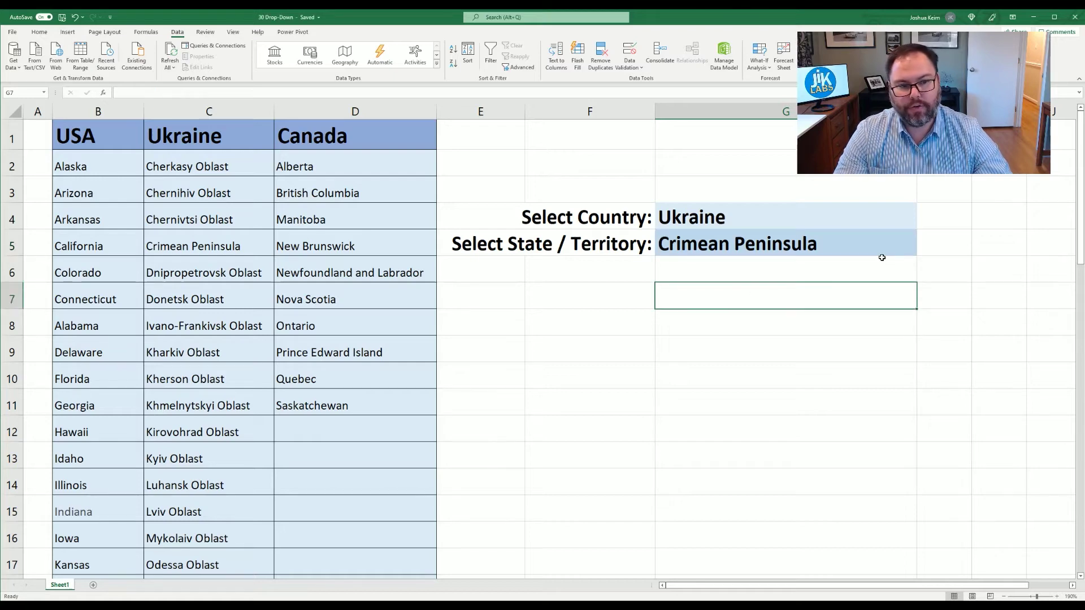
Step: Change the country in G4 to USA and open G5's list of US states
click(901, 222)
click(921, 225)
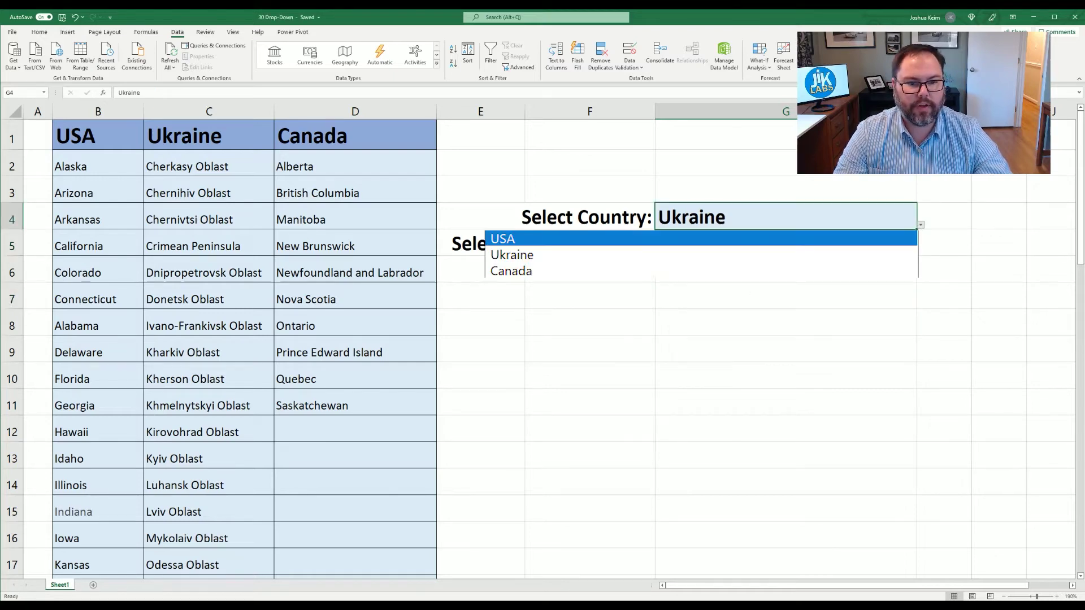
key(Return)
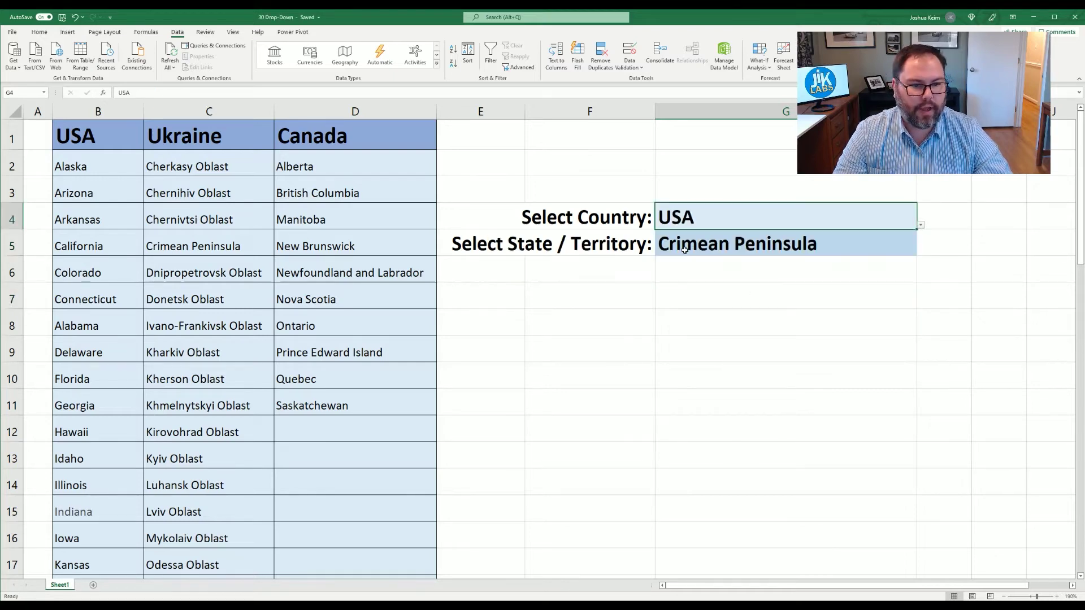
click(867, 246)
click(921, 251)
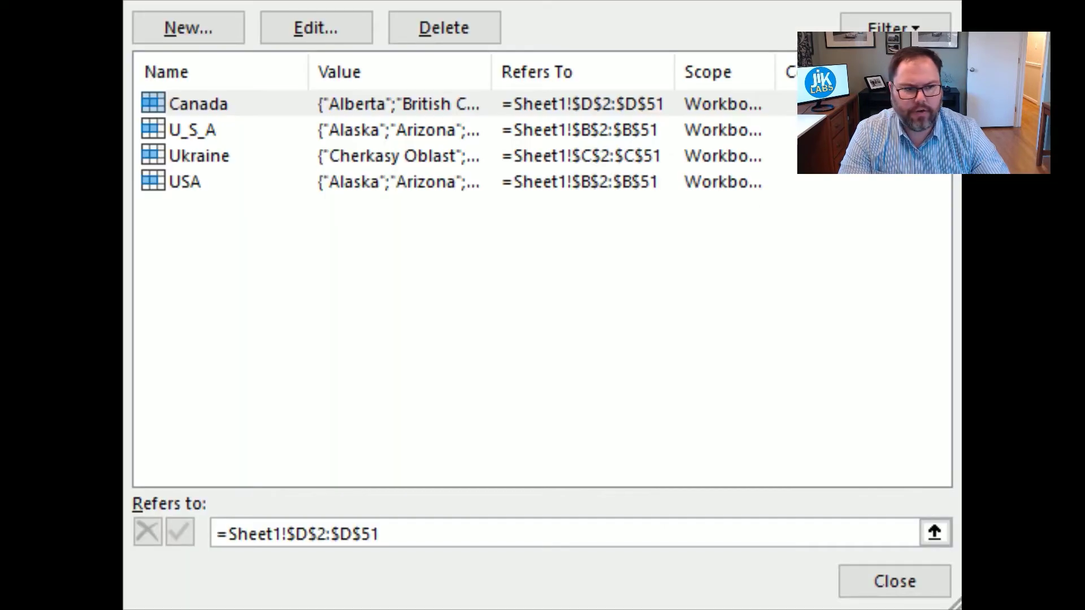
Step: Inspect the Canada named range definition, then return to the Data tools
click(516, 5)
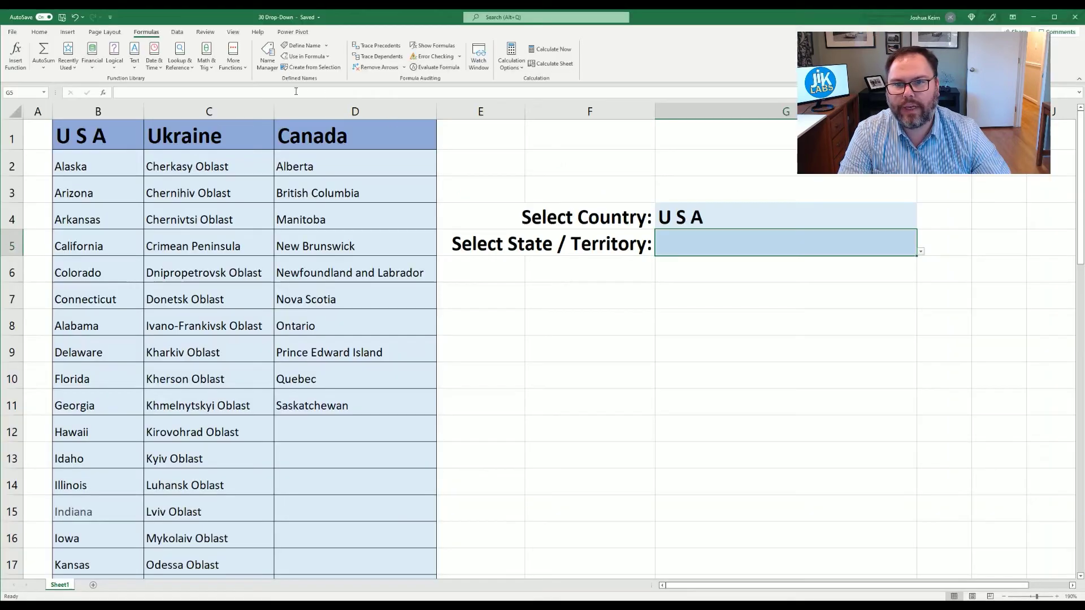
click(177, 31)
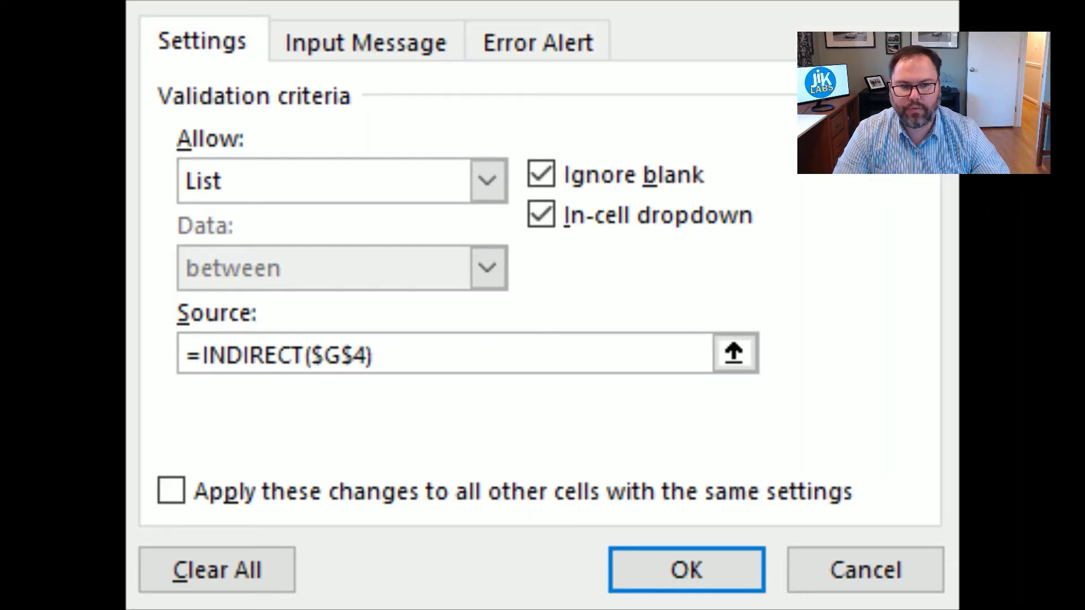
Step: Wrap $G$4 in the G5 source as INDIRECT(substitue($G$4," ","_"))
click(404, 5)
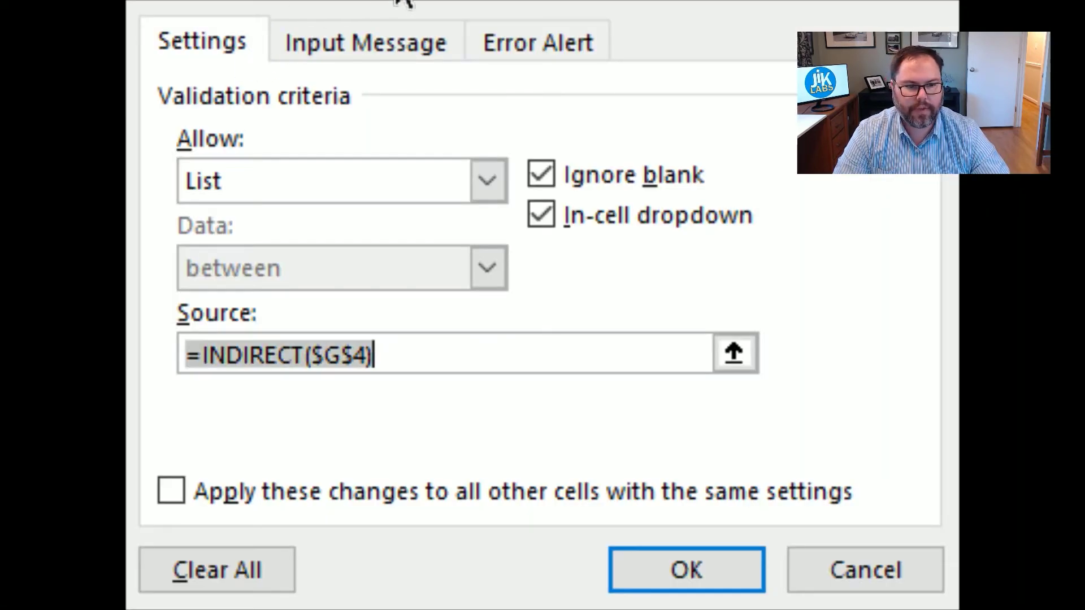
click(310, 354)
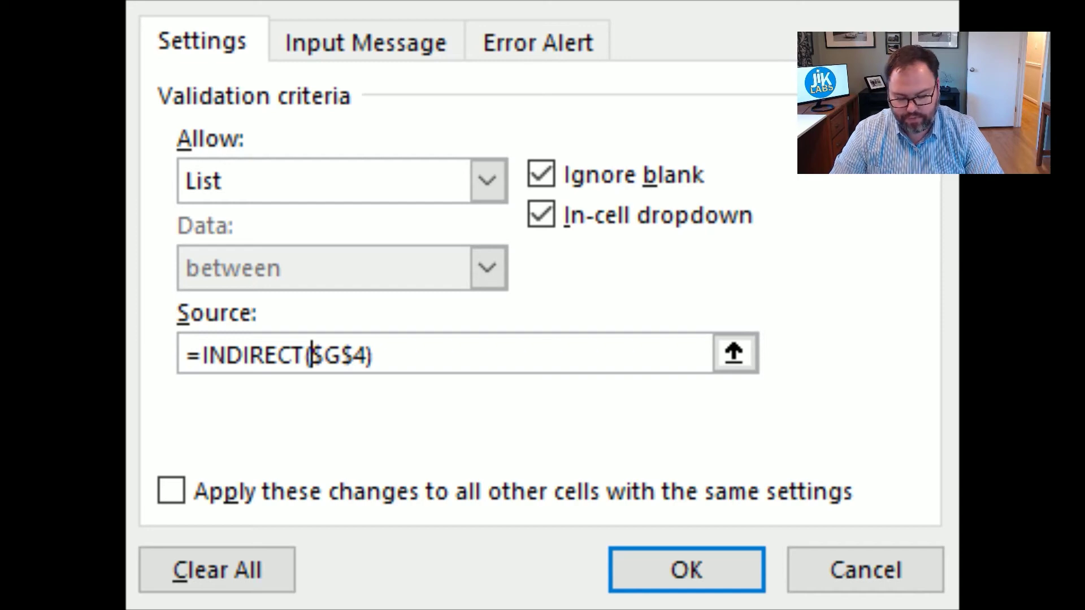
text(substitu)
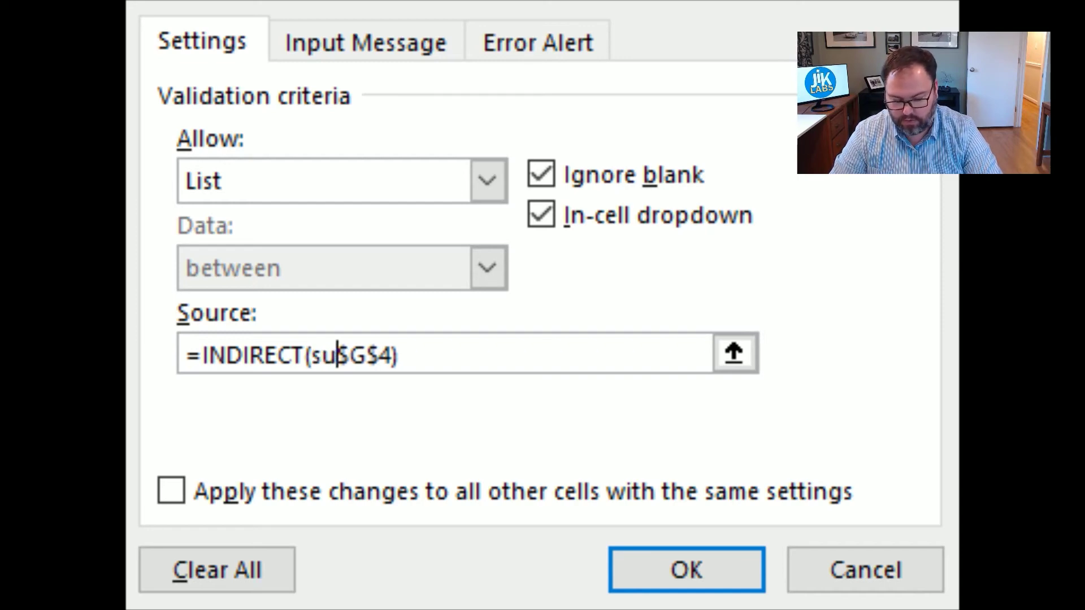
text(e)
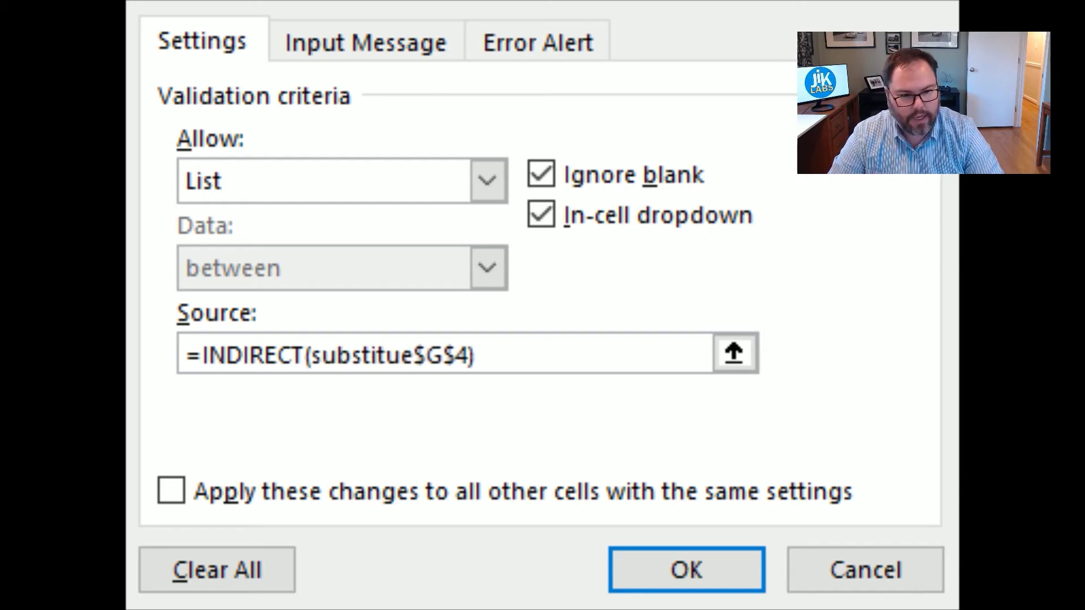
text(()
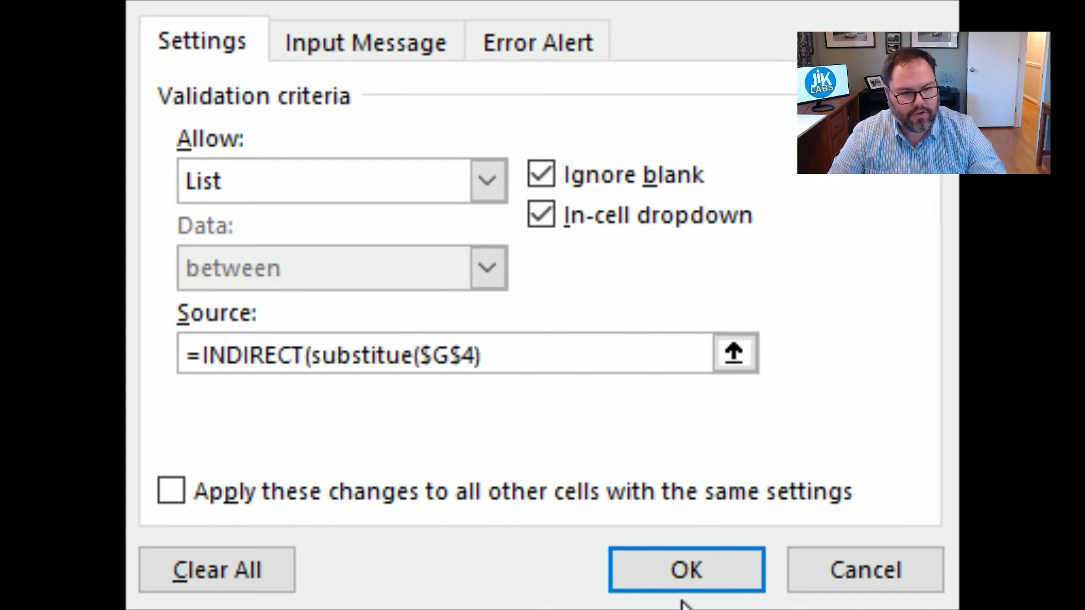
click(549, 354)
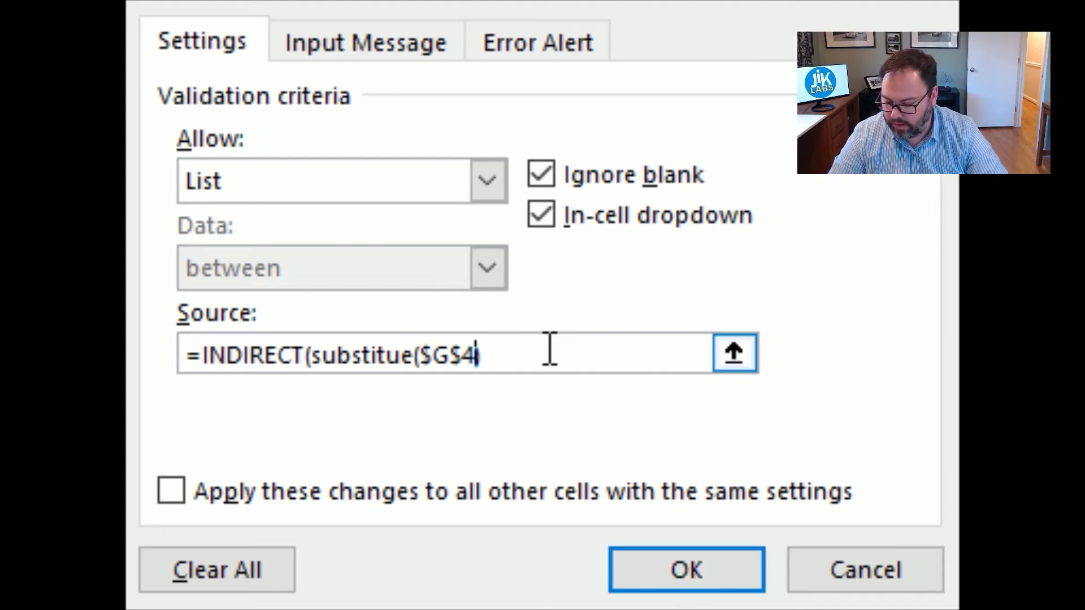
key(BackSpace)
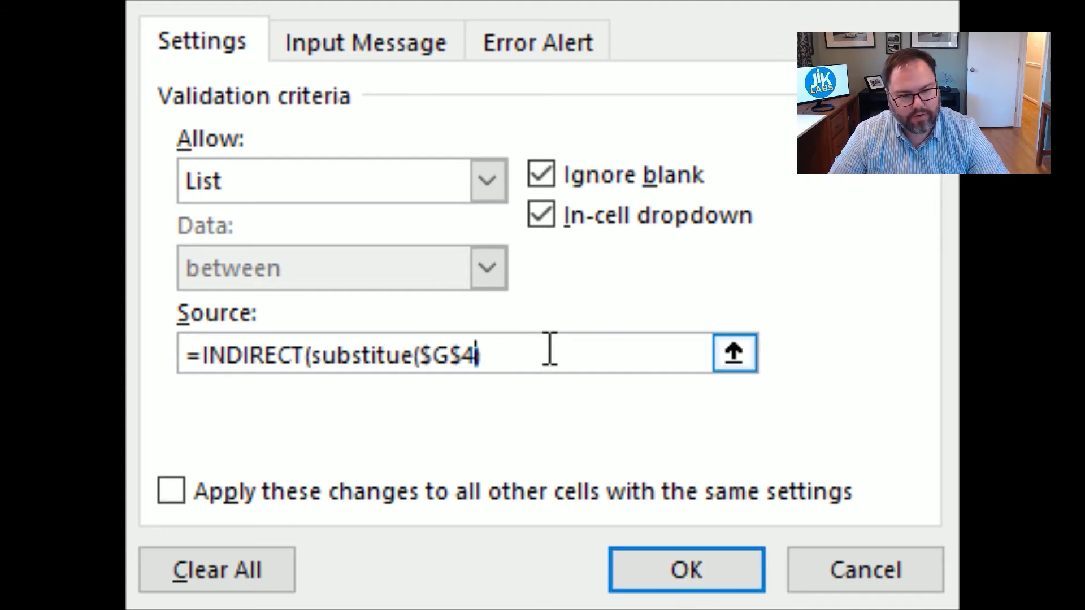
text(," ",)
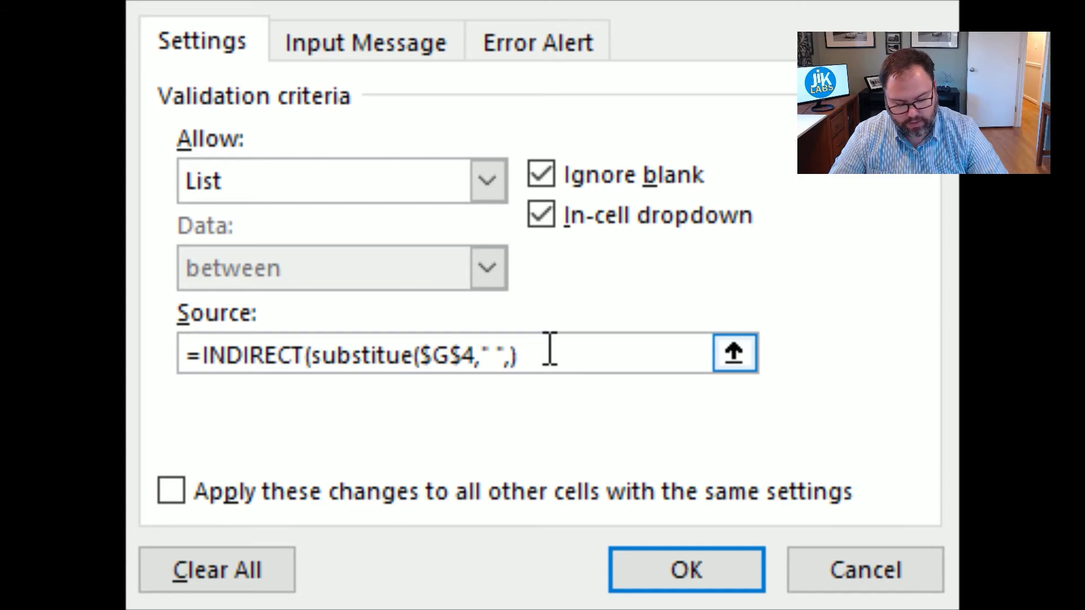
text("_)
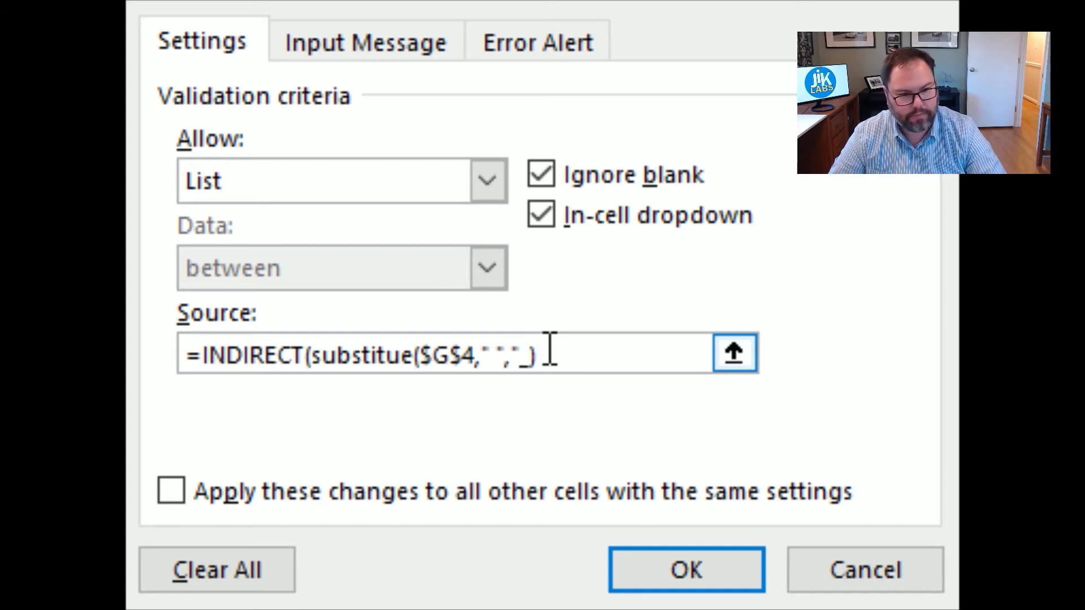
text("))
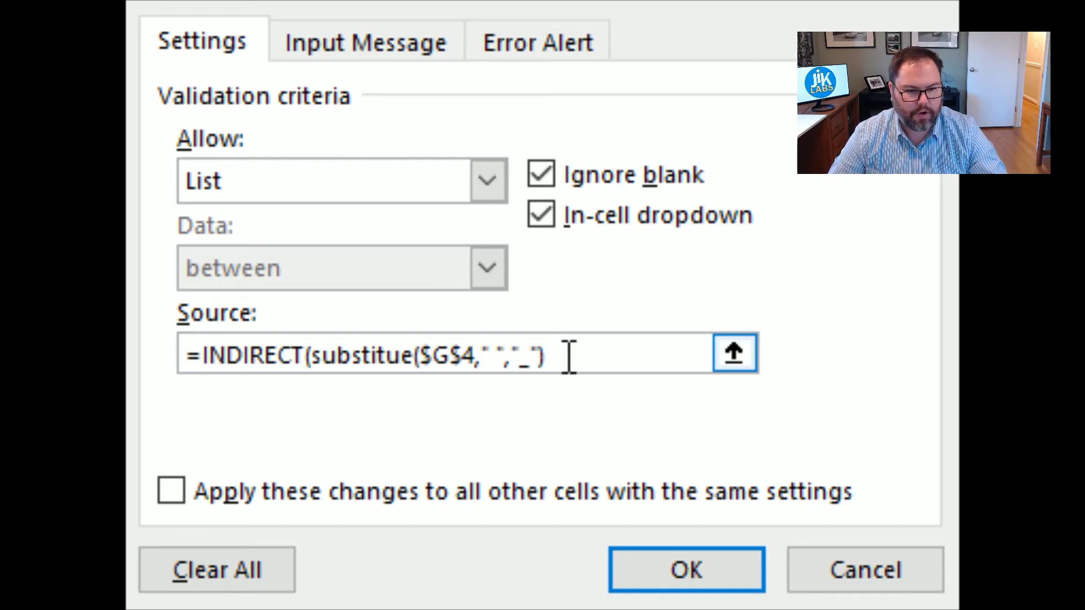
text())
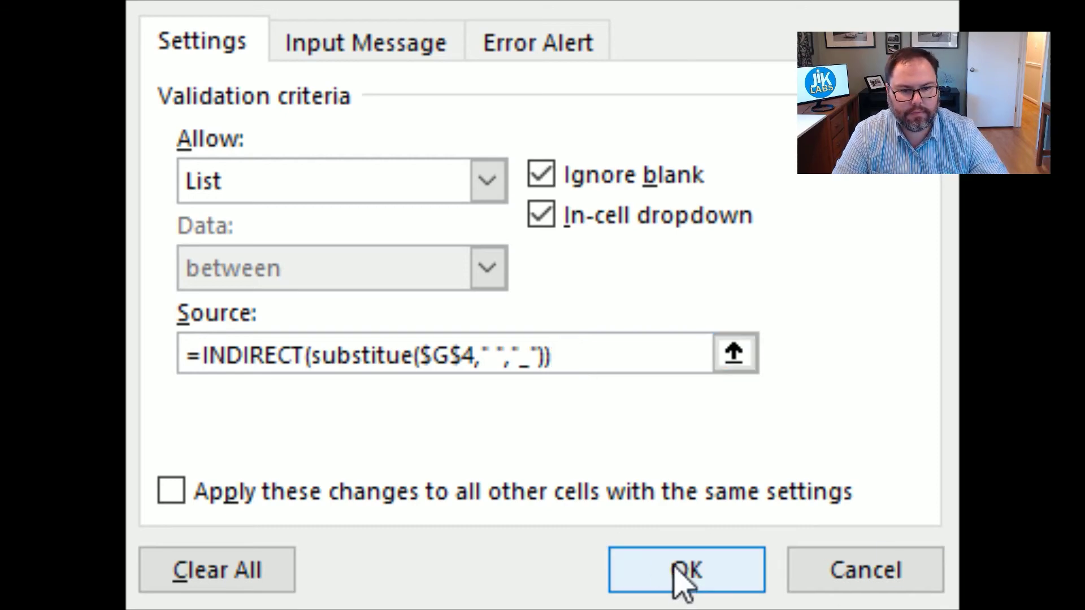
Step: Fix the misspelled 'substitue' to 'substitute' and apply the new G5 list source
key(ctrl+a)
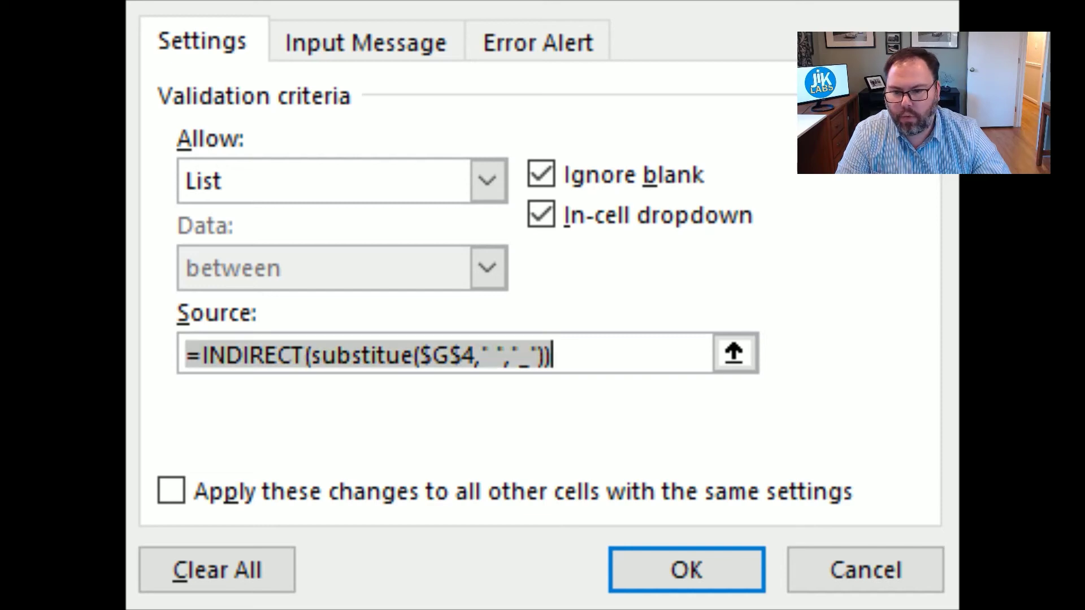
click(380, 355)
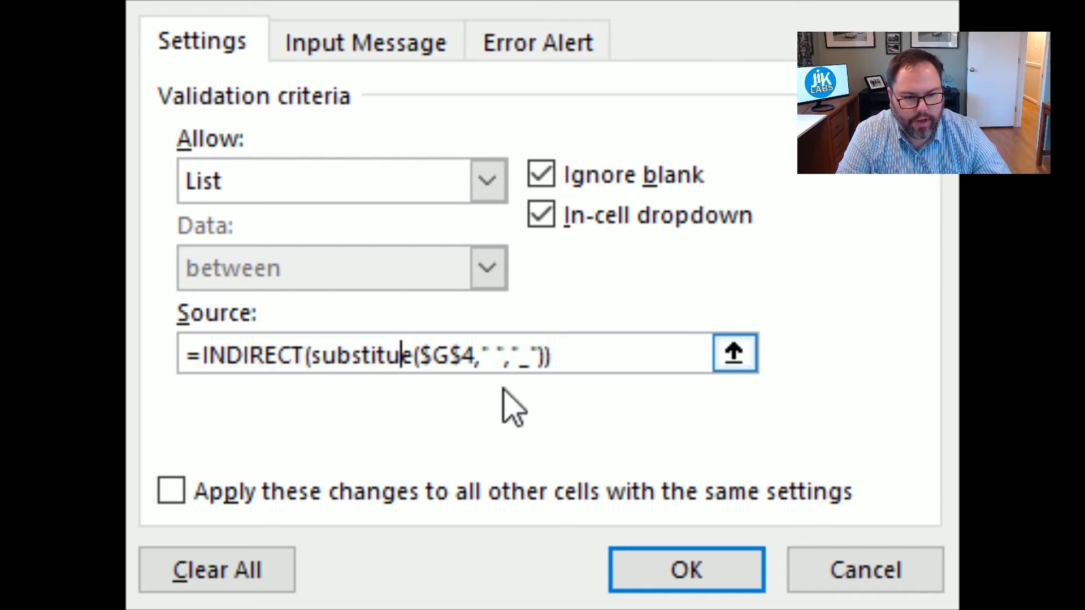
text(t)
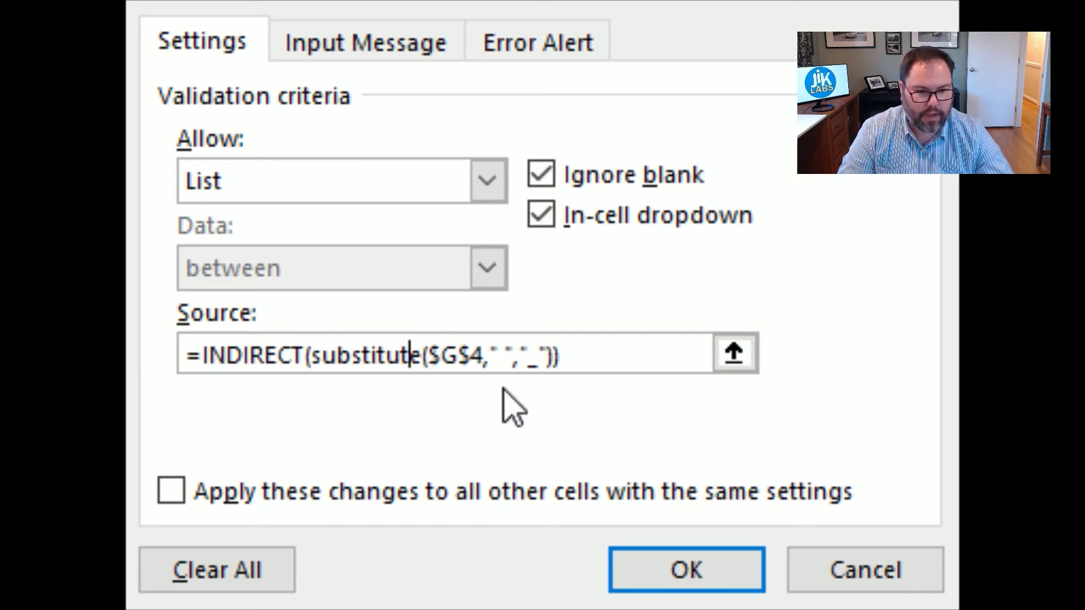
click(643, 575)
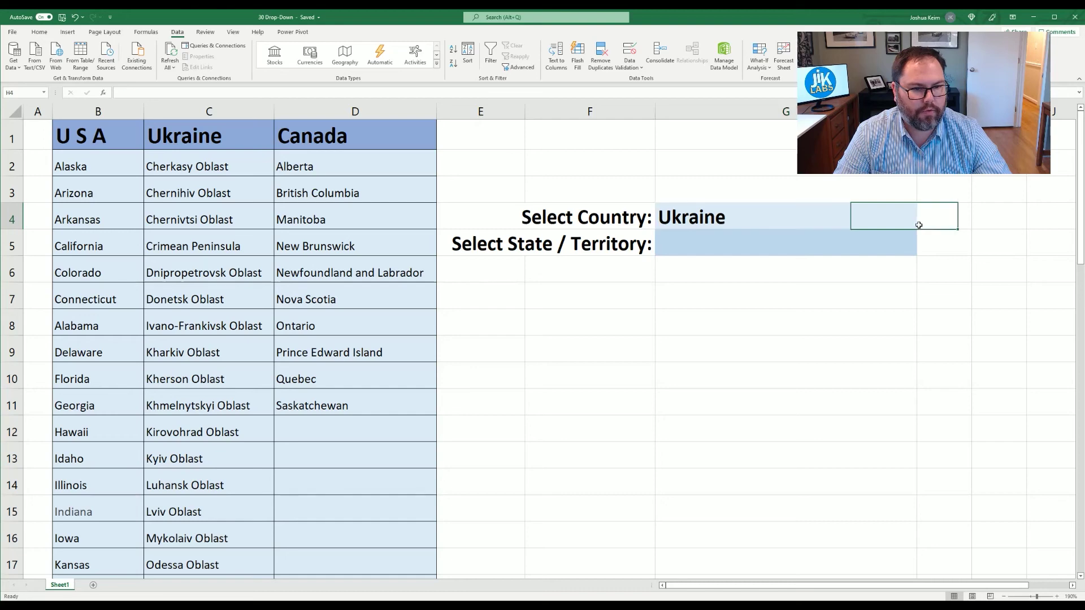
Step: Pick U S A as the G4 country, then open G5's list to see the US states
click(898, 223)
click(920, 225)
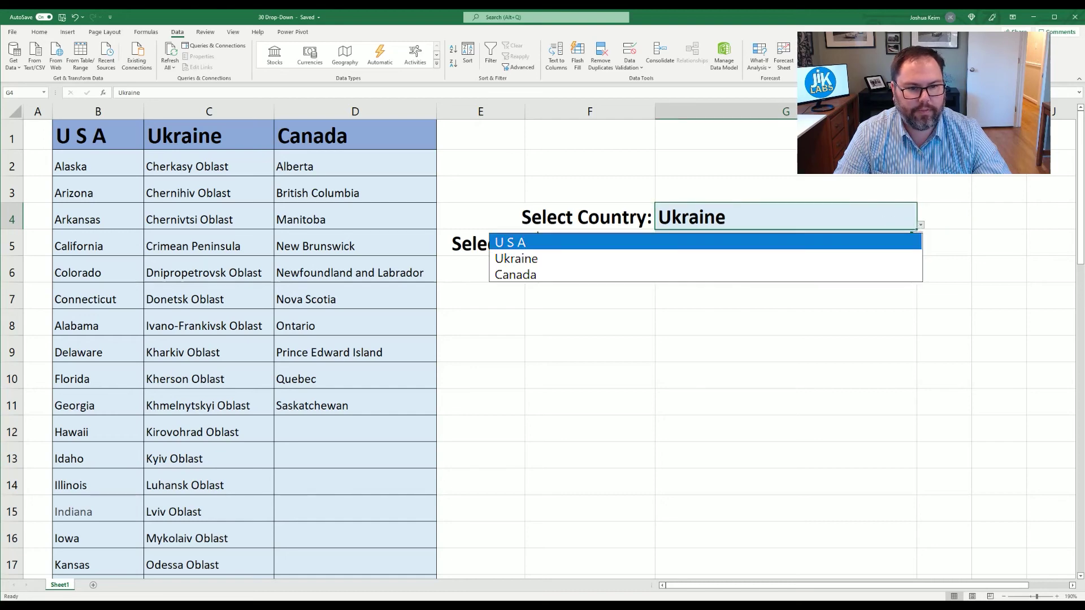
click(877, 242)
click(878, 252)
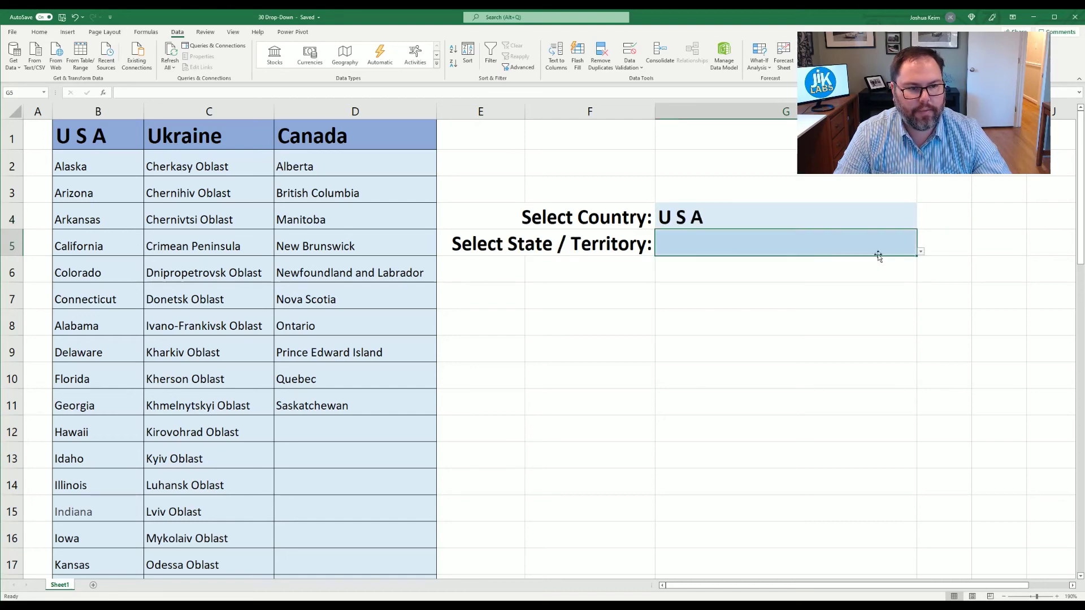
click(920, 252)
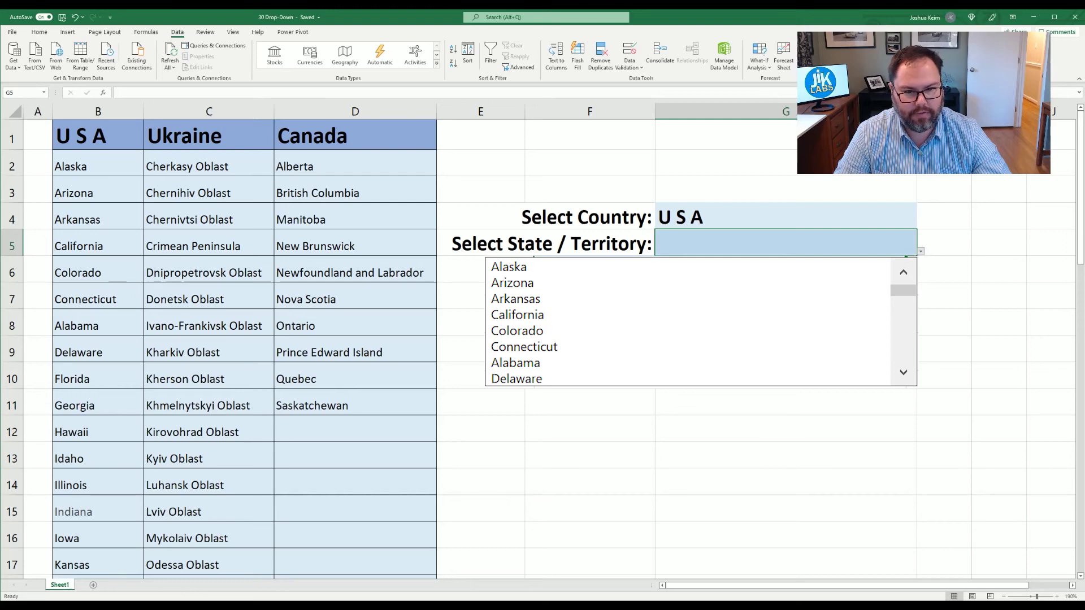